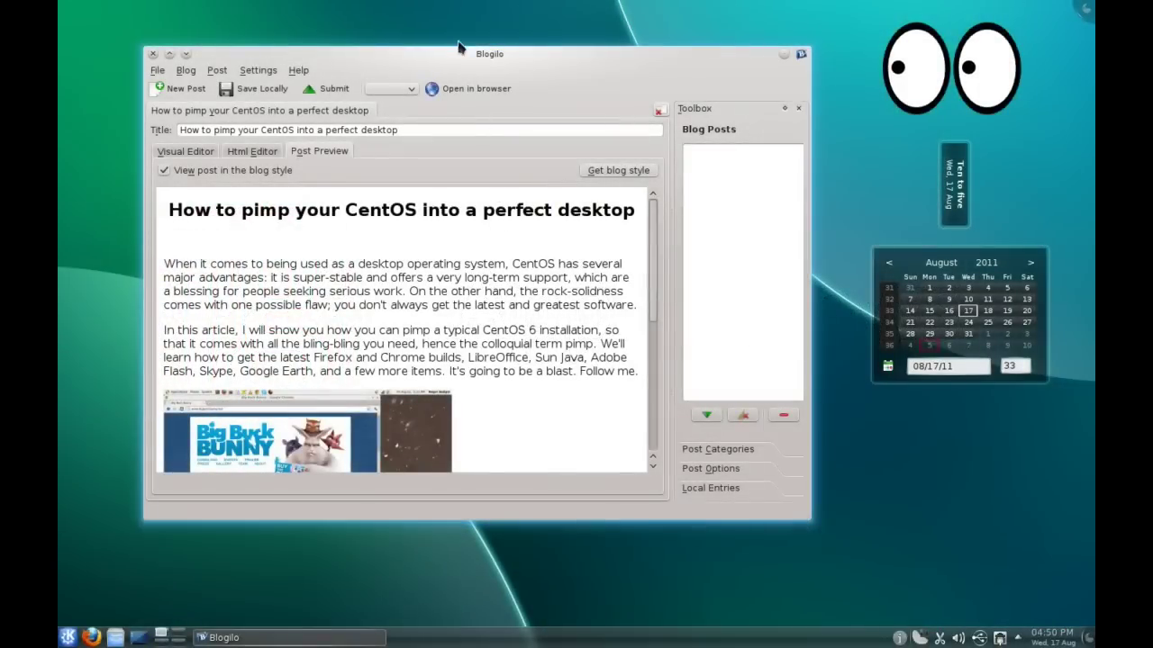
drag(460, 53, 469, 57)
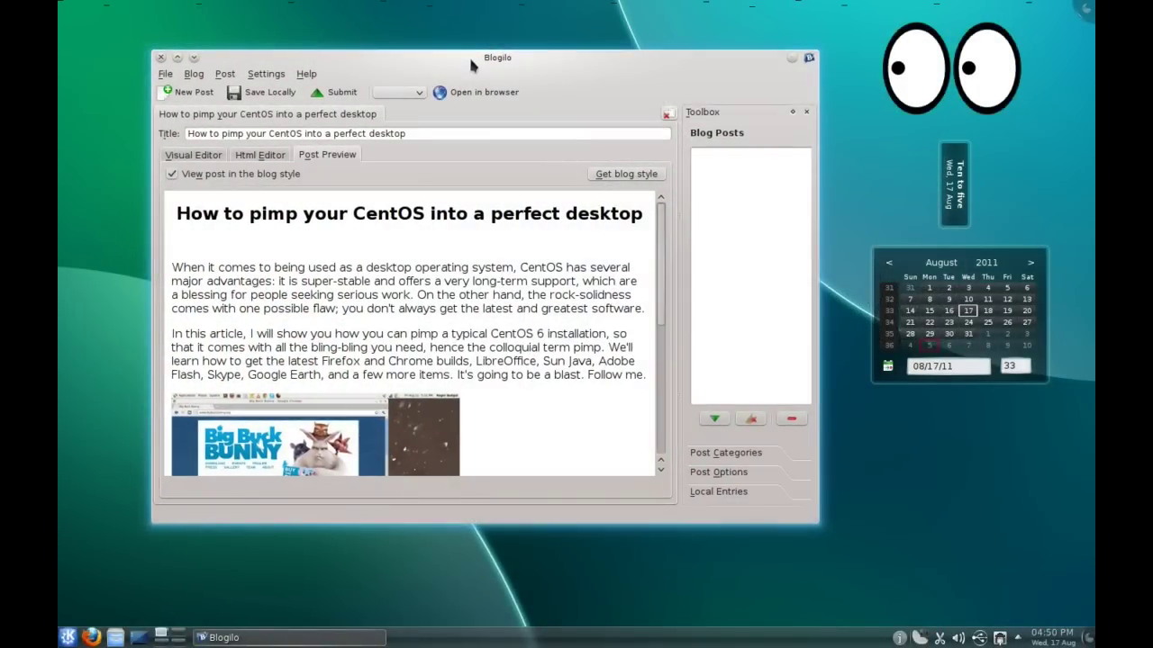
drag(469, 54, 466, 55)
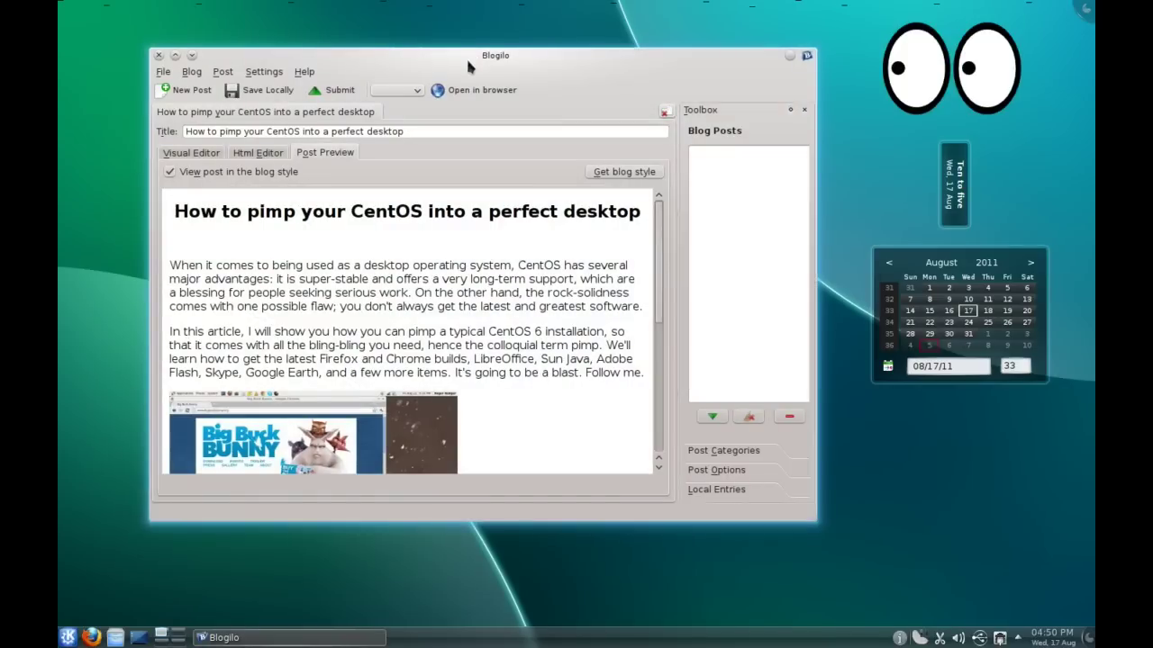
drag(465, 60, 476, 59)
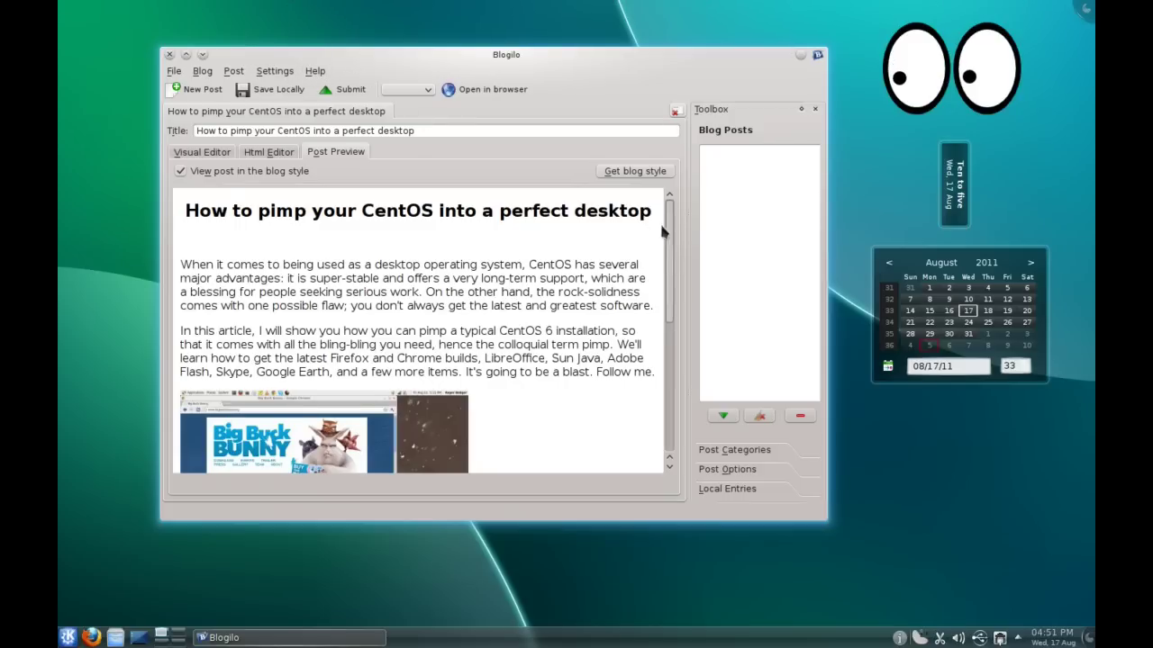
mouse_move(667, 216)
mouse_down()
mouse_move(663, 312)
mouse_move(668, 226)
mouse_up()
click(306, 133)
mouse_move(674, 224)
mouse_down()
mouse_move(667, 238)
mouse_move(669, 219)
mouse_up()
- Open the CentOS post in the visual editor and add an empty paragraph between the screenshot image and the "Teaser" line
click(219, 154)
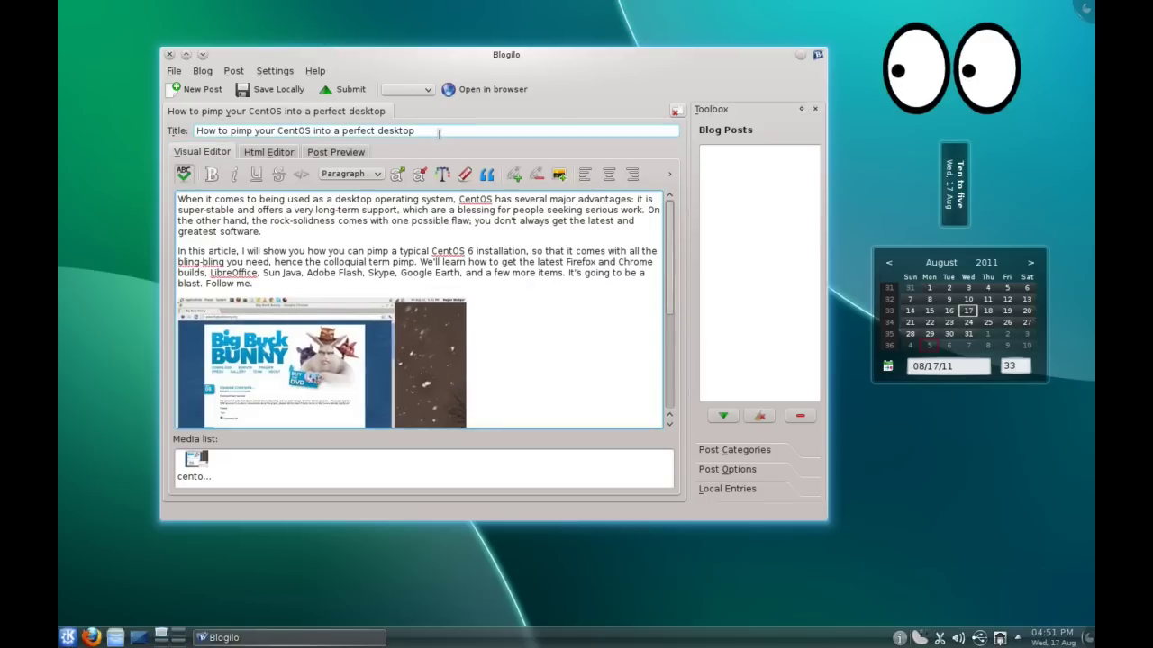
drag(455, 132, 187, 129)
click(289, 230)
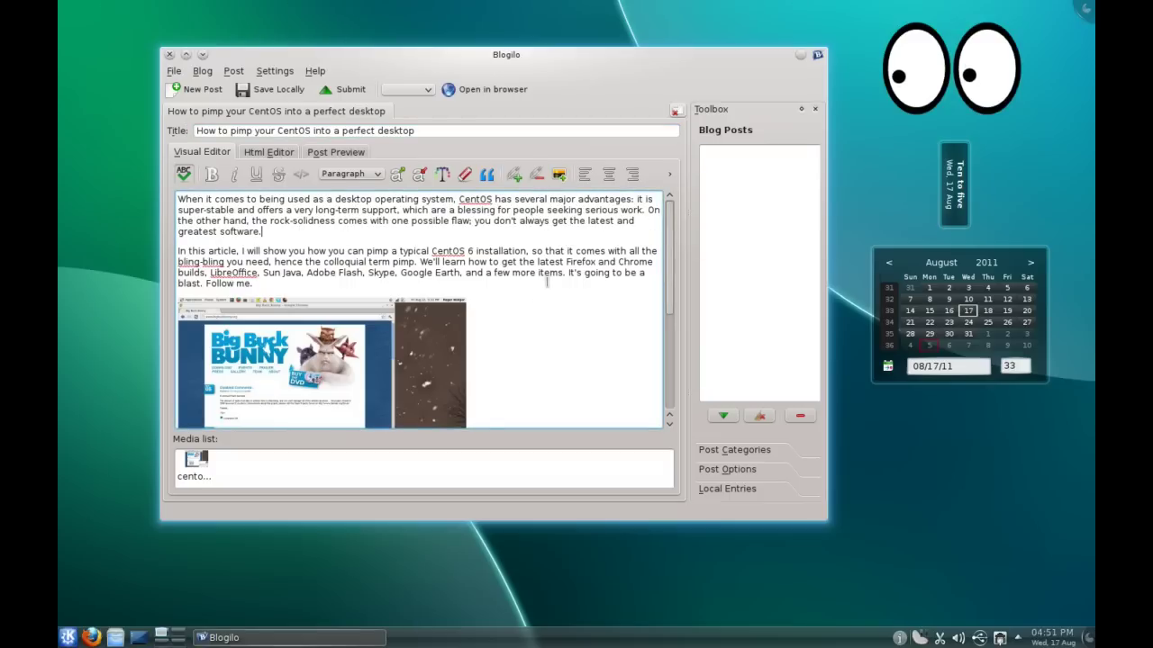
scroll(506, 287, down, 5)
scroll(430, 264, up, 2)
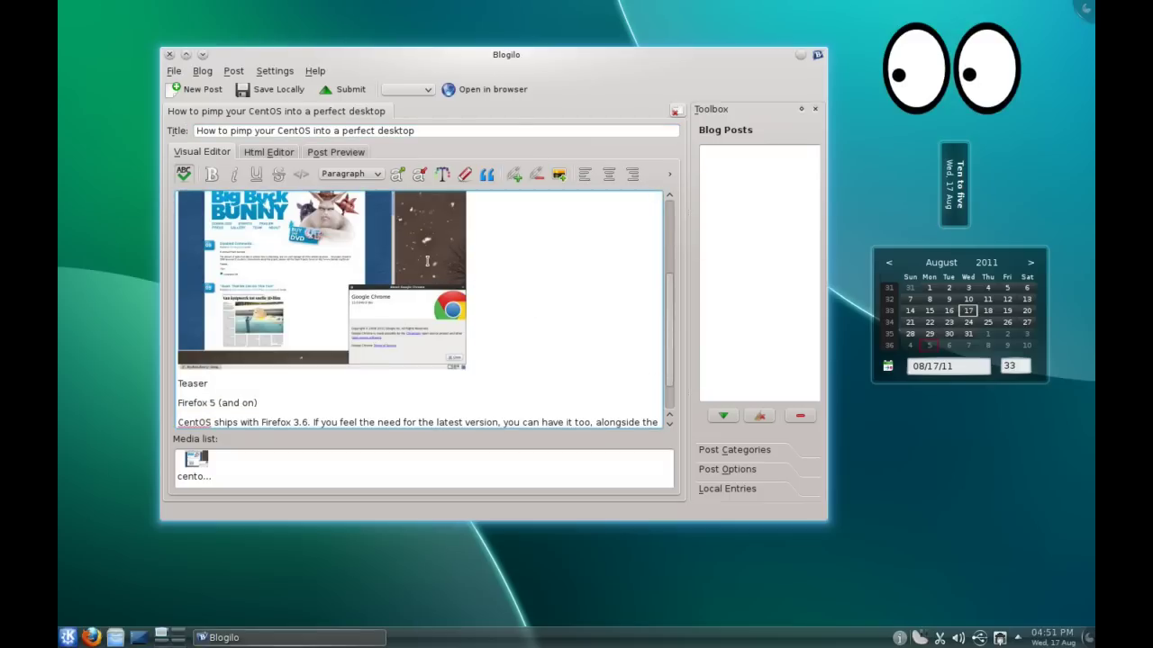
scroll(486, 265, up, 3)
scroll(527, 310, down, 5)
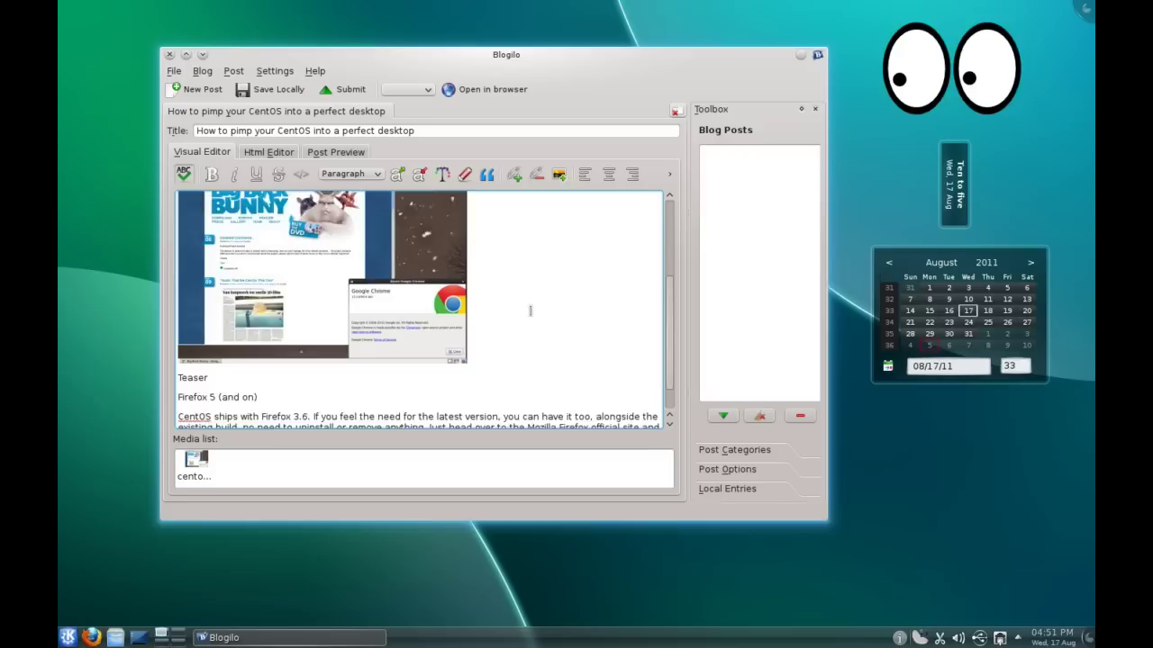
click(521, 315)
key(Return)
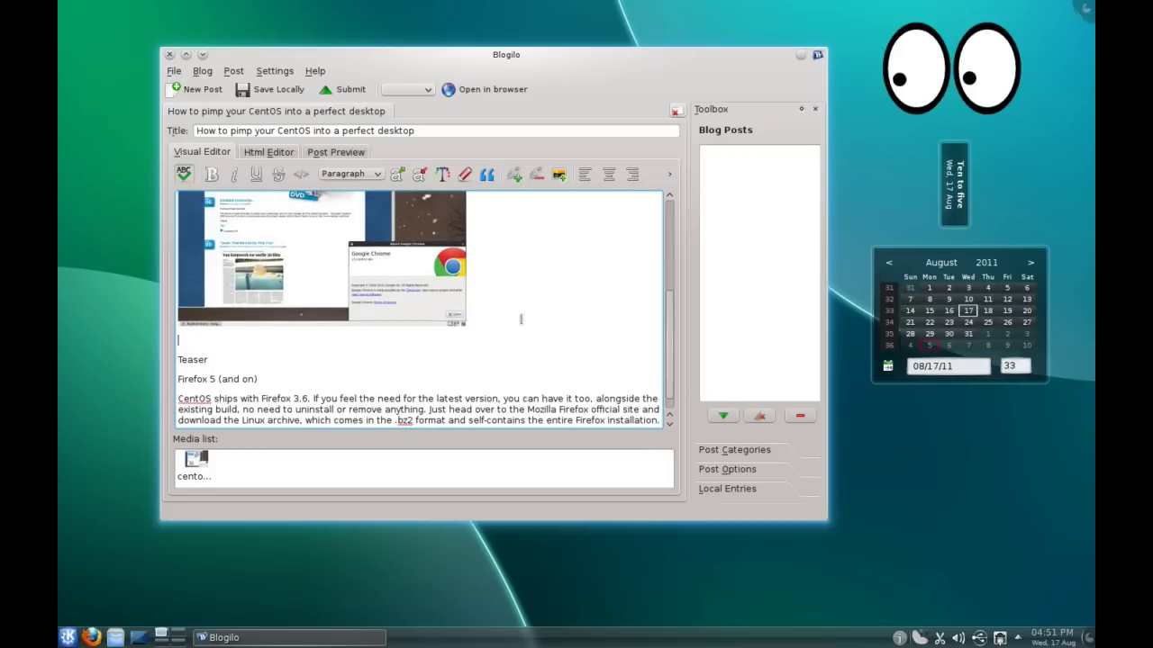
- Examine the options for adding an image, including the web source and image title, and cancel without adding one
click(559, 176)
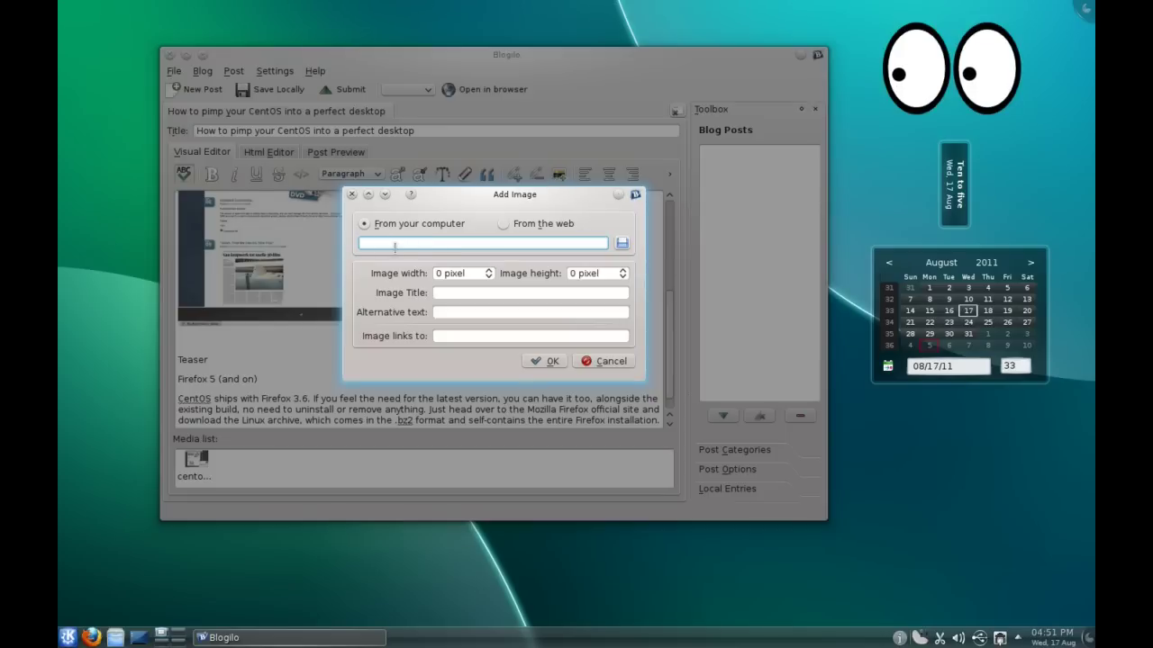
click(505, 222)
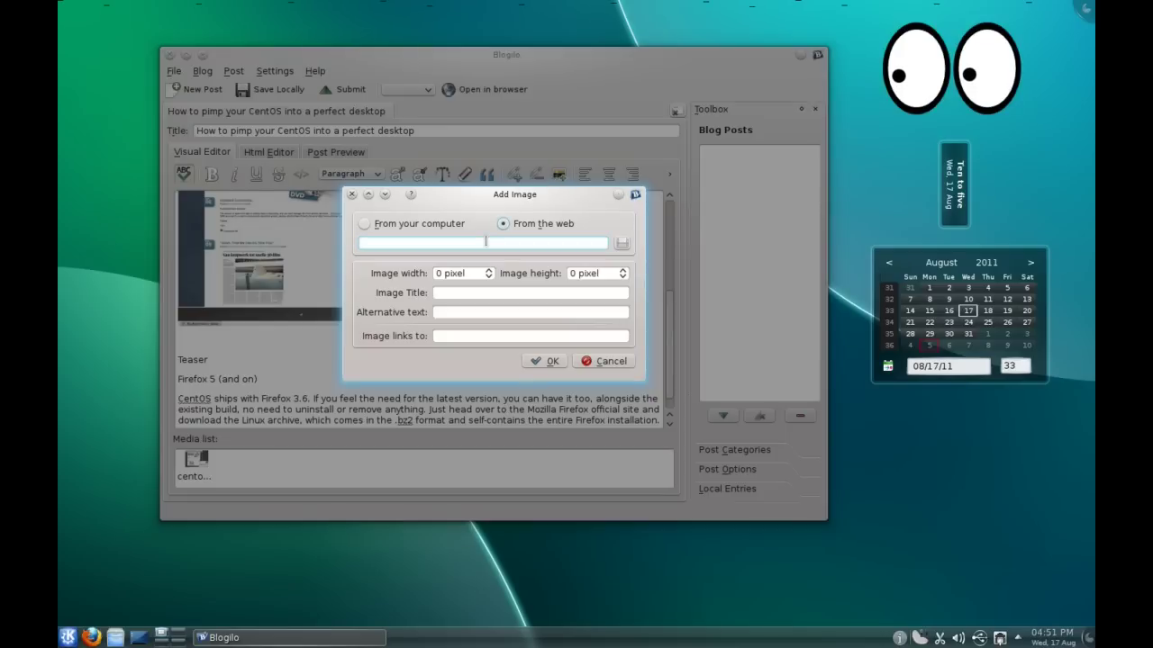
click(450, 292)
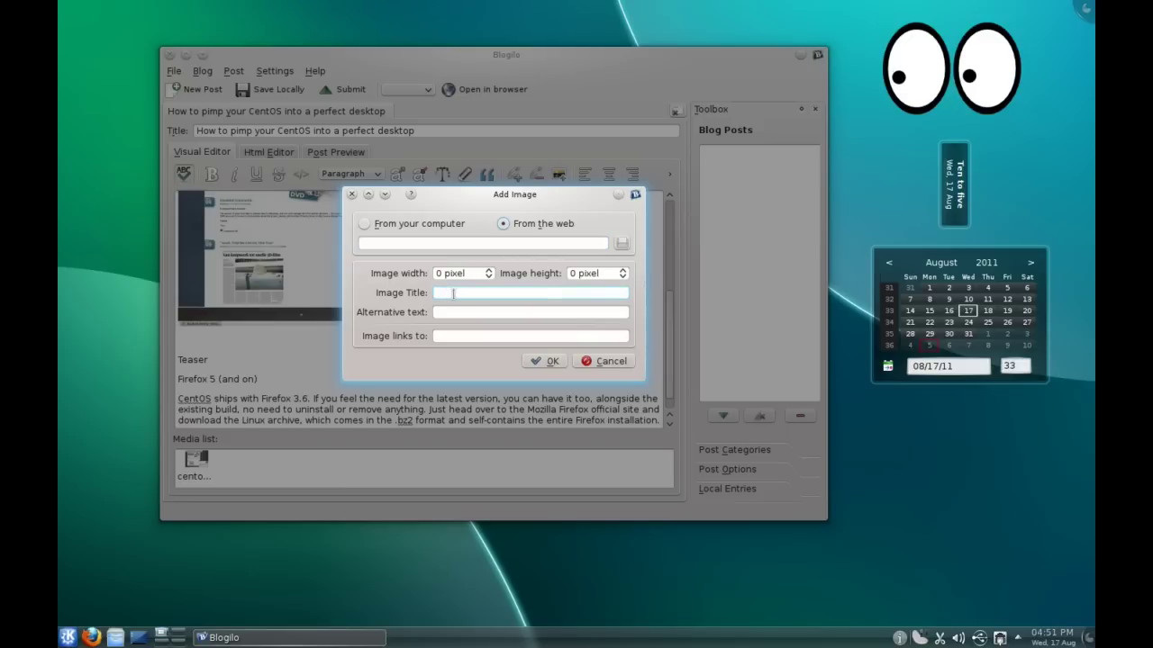
click(603, 361)
- Review the post's HTML source and its rendered preview, including the embedded image
scroll(544, 319, up, 5)
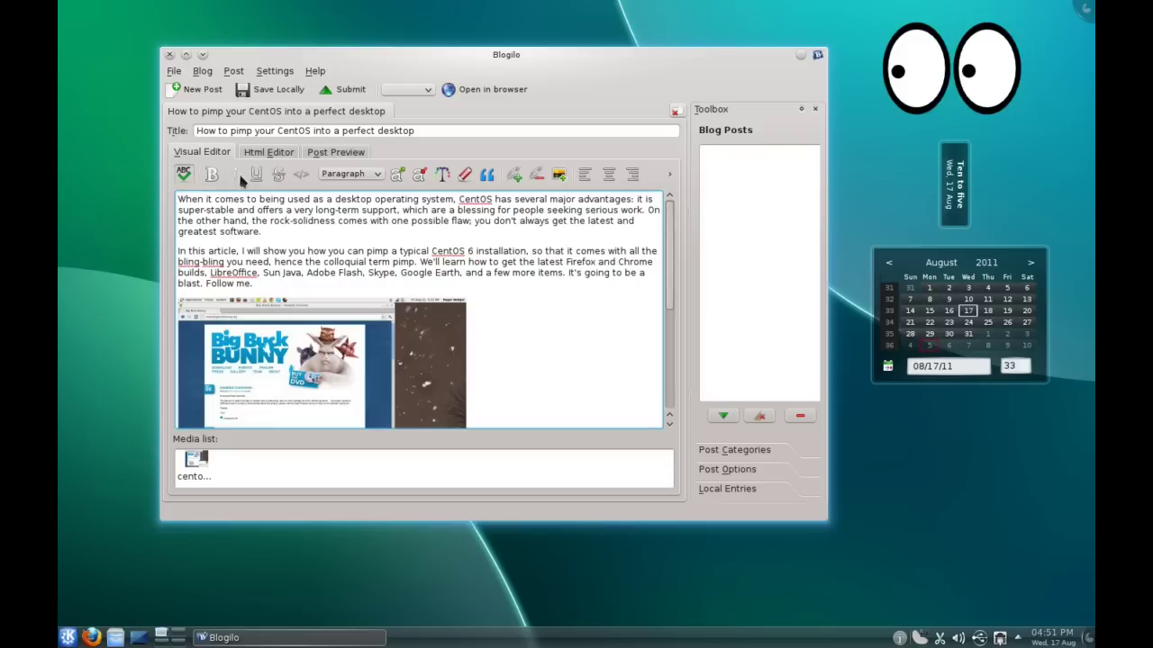
click(263, 155)
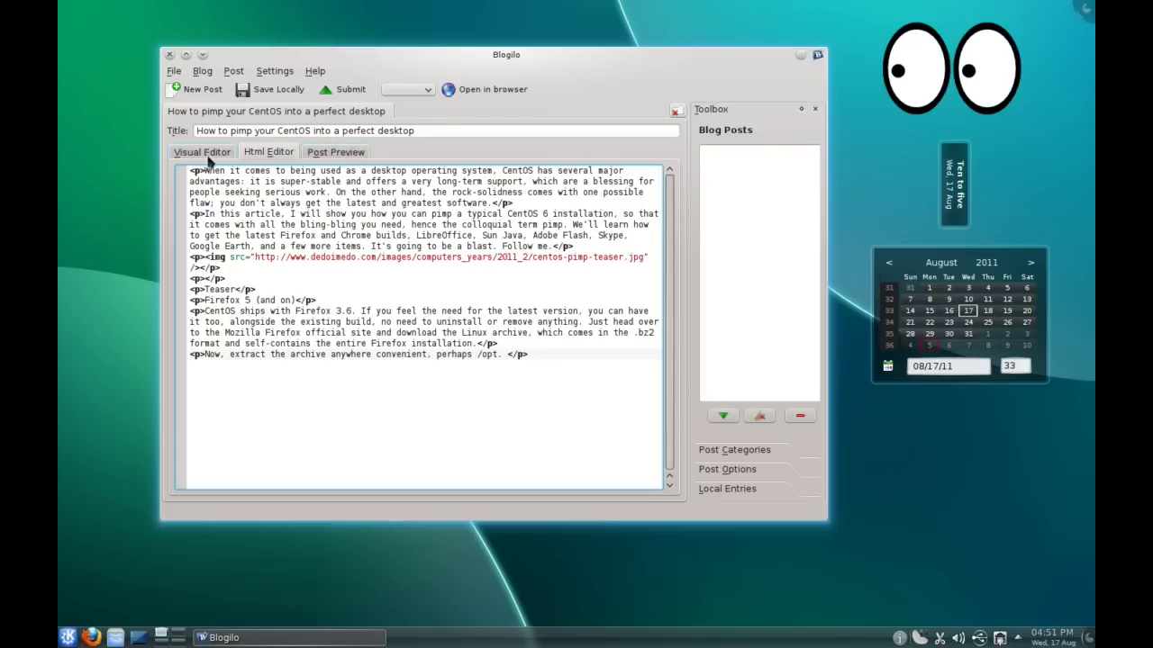
click(312, 155)
scroll(502, 260, down, 4)
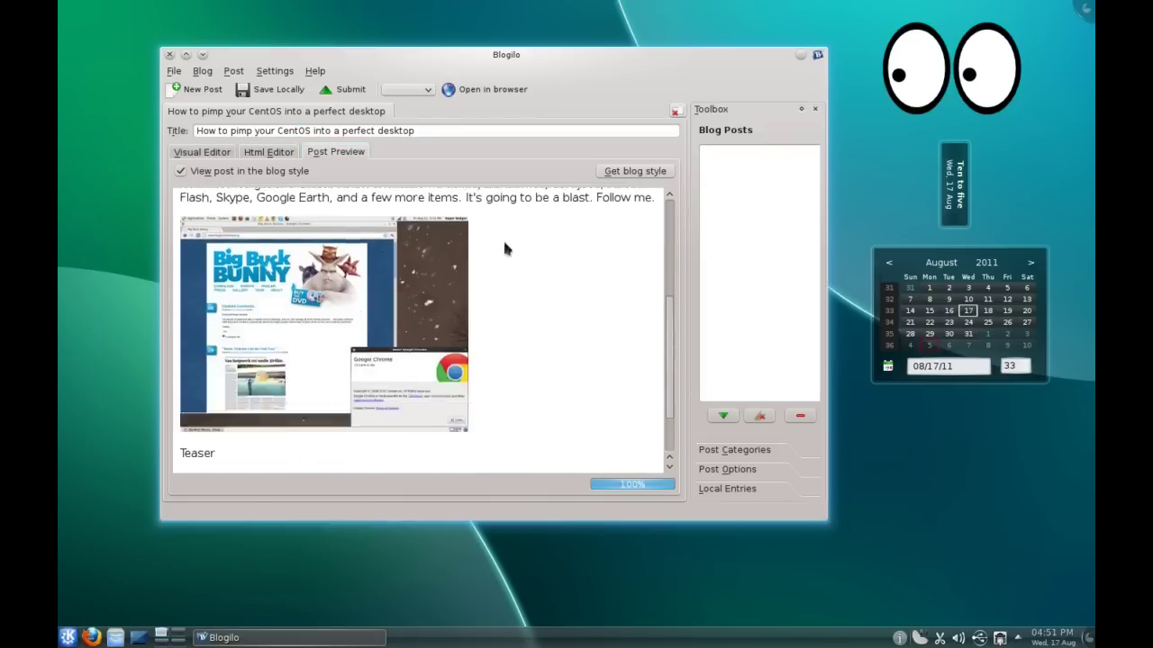
scroll(502, 259, up, 4)
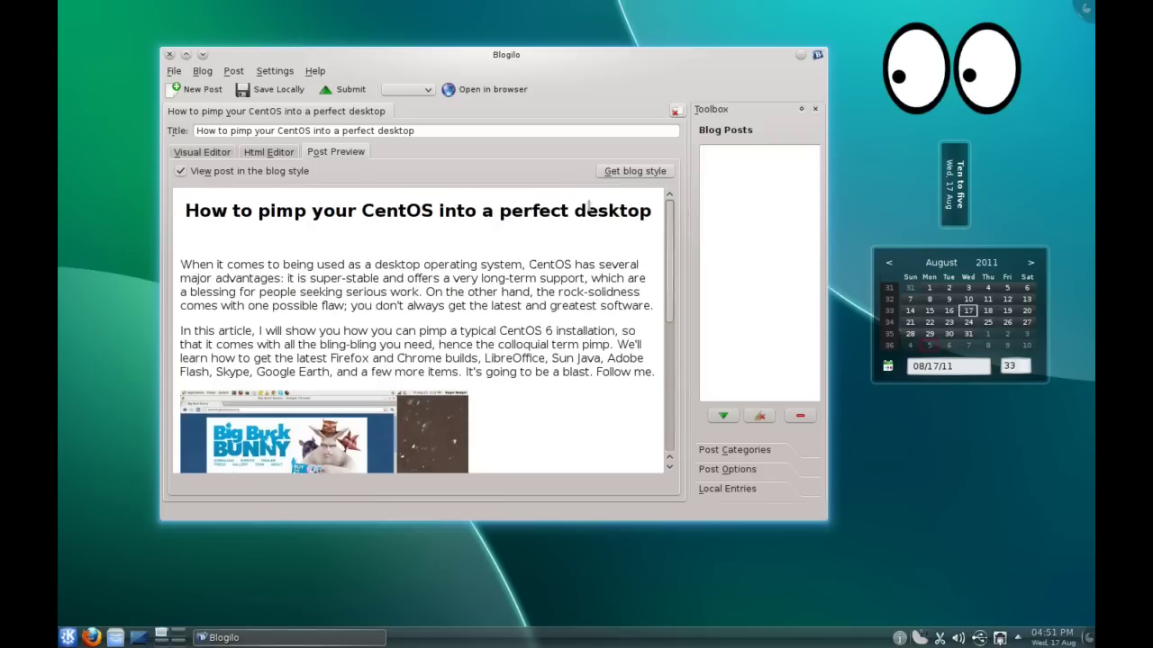
- Open the setup for a new blog account and examine its basic fields, the selectable APIs and the blog ID field
click(230, 71)
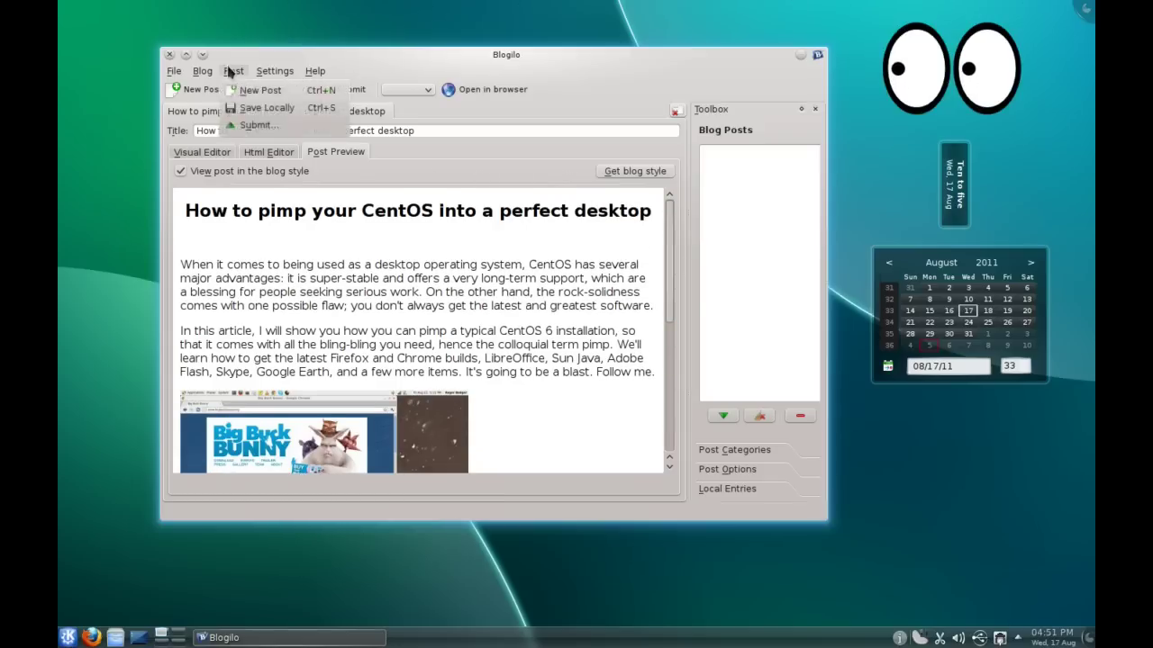
click(216, 90)
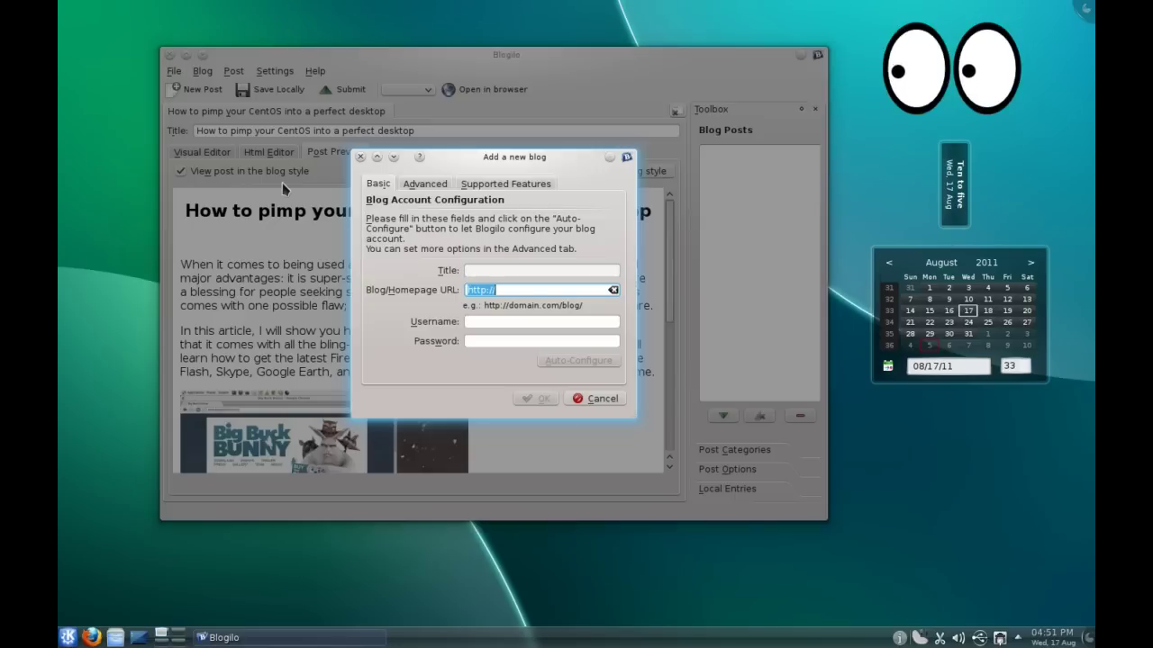
click(426, 184)
click(377, 184)
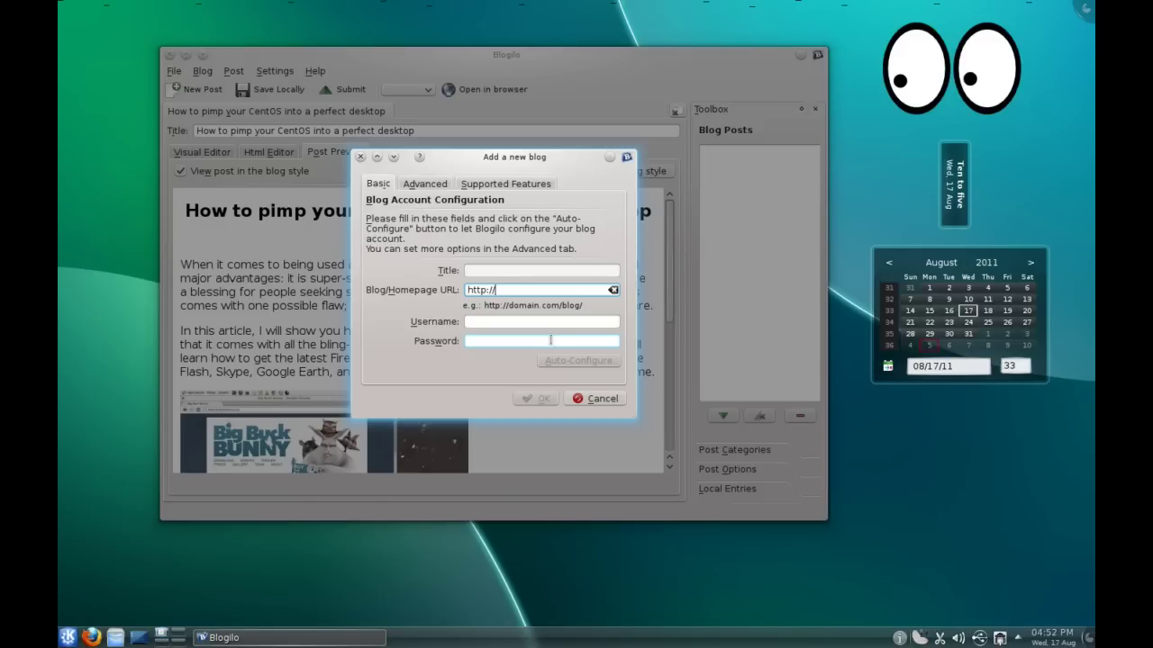
click(427, 184)
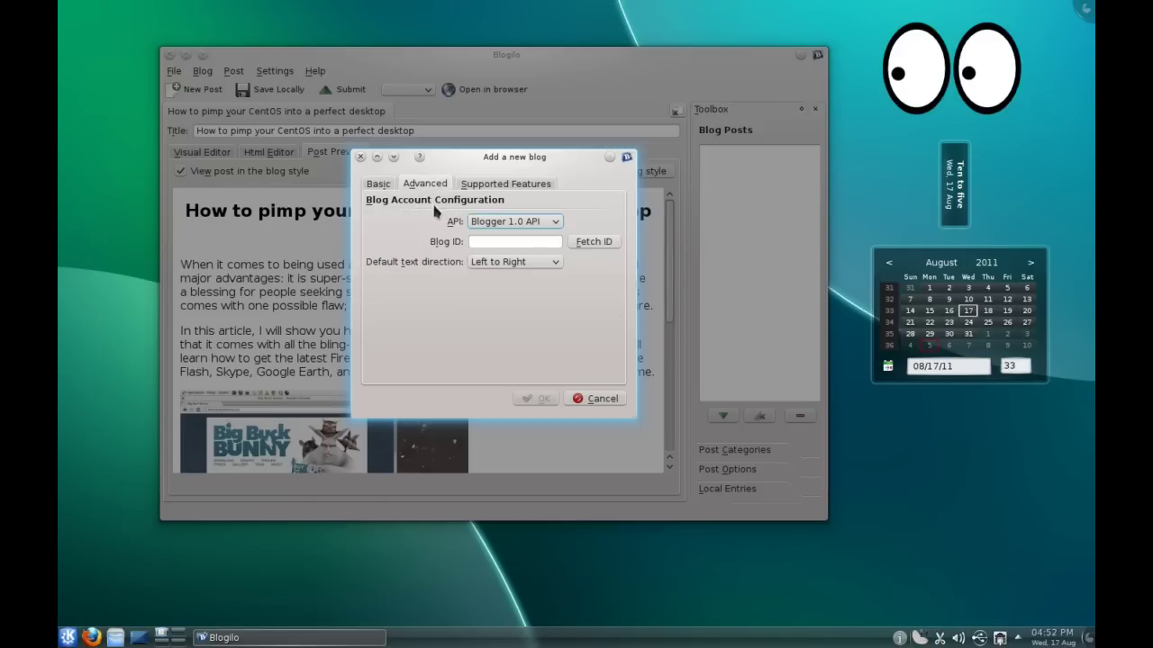
click(518, 225)
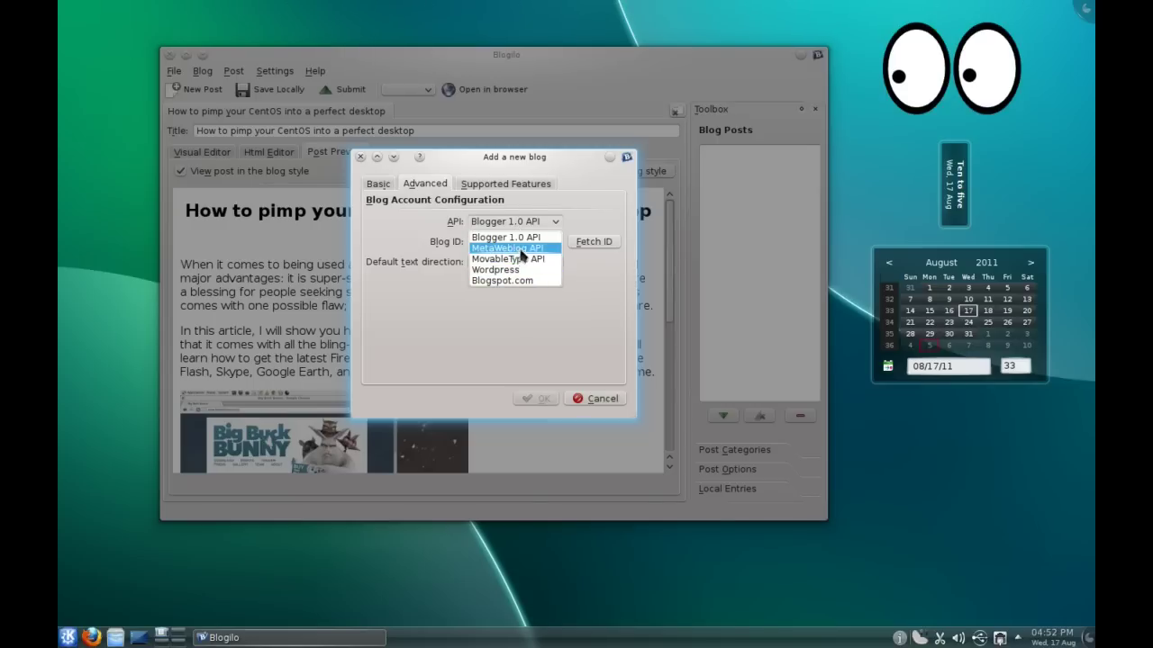
click(595, 226)
click(535, 239)
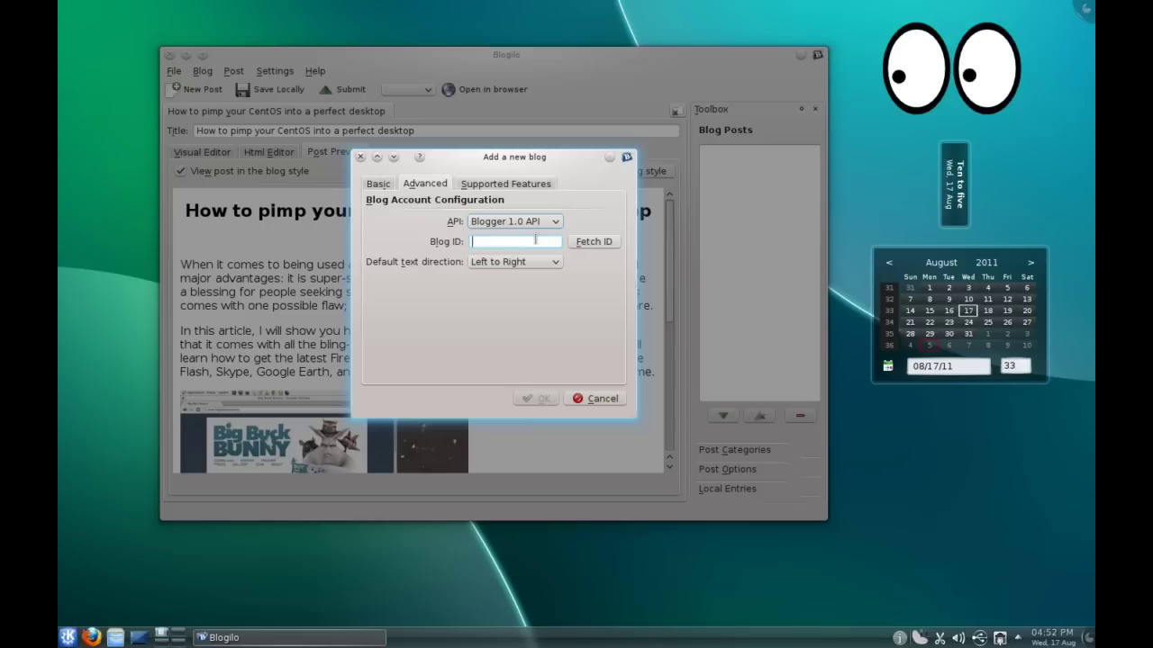
- Check the features supported for the new blog account and cancel the account setup
click(511, 185)
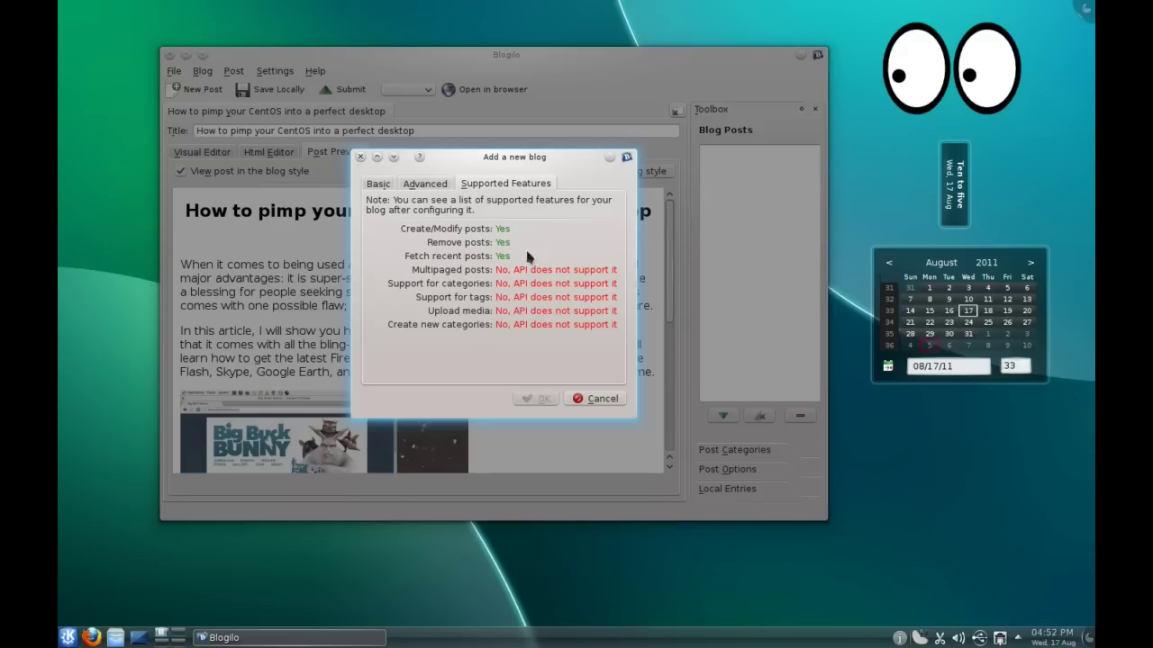
click(434, 187)
click(380, 184)
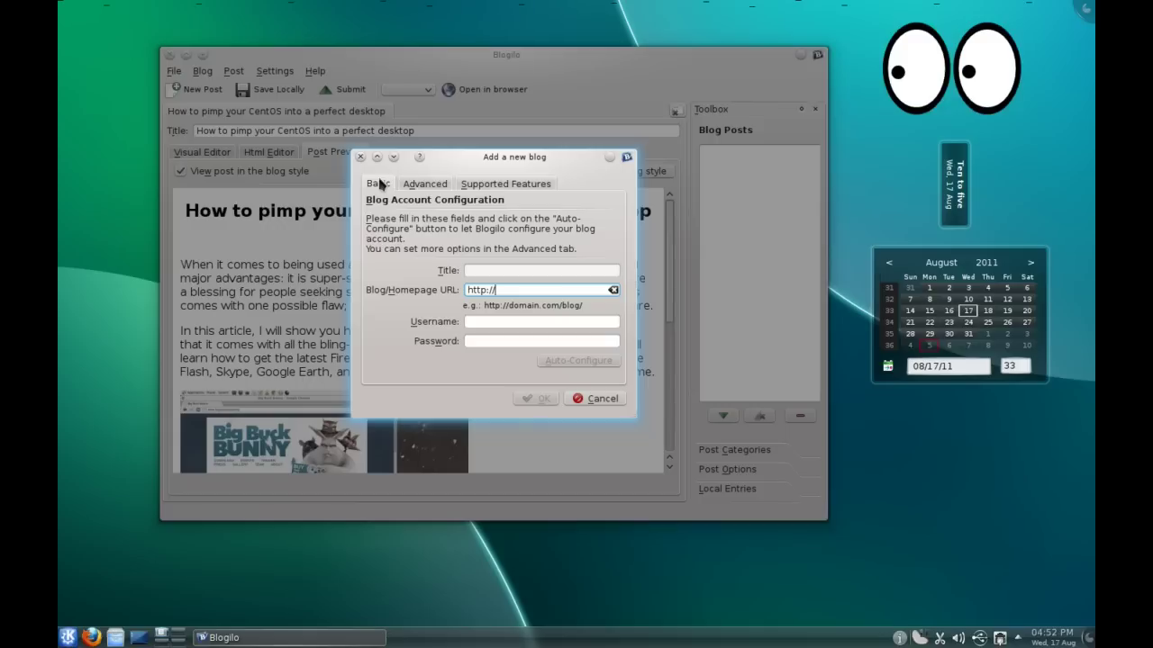
click(594, 399)
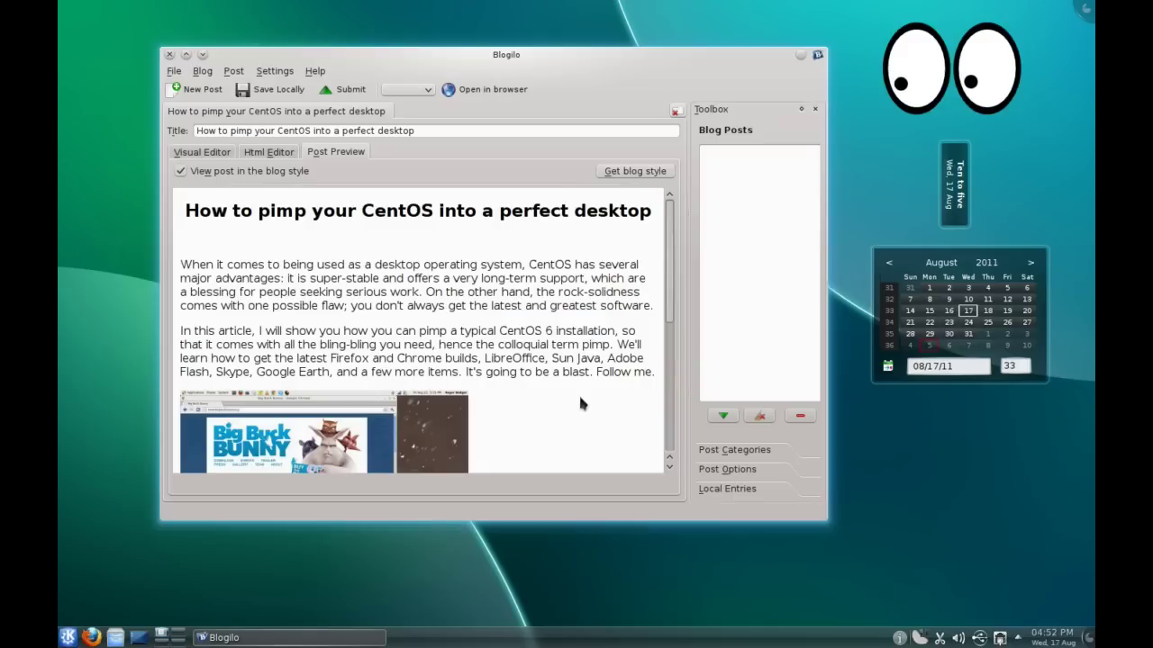
- Look through the Toolbox sections for post categories, post options and local entries, and return to Blog Posts
drag(529, 65, 523, 66)
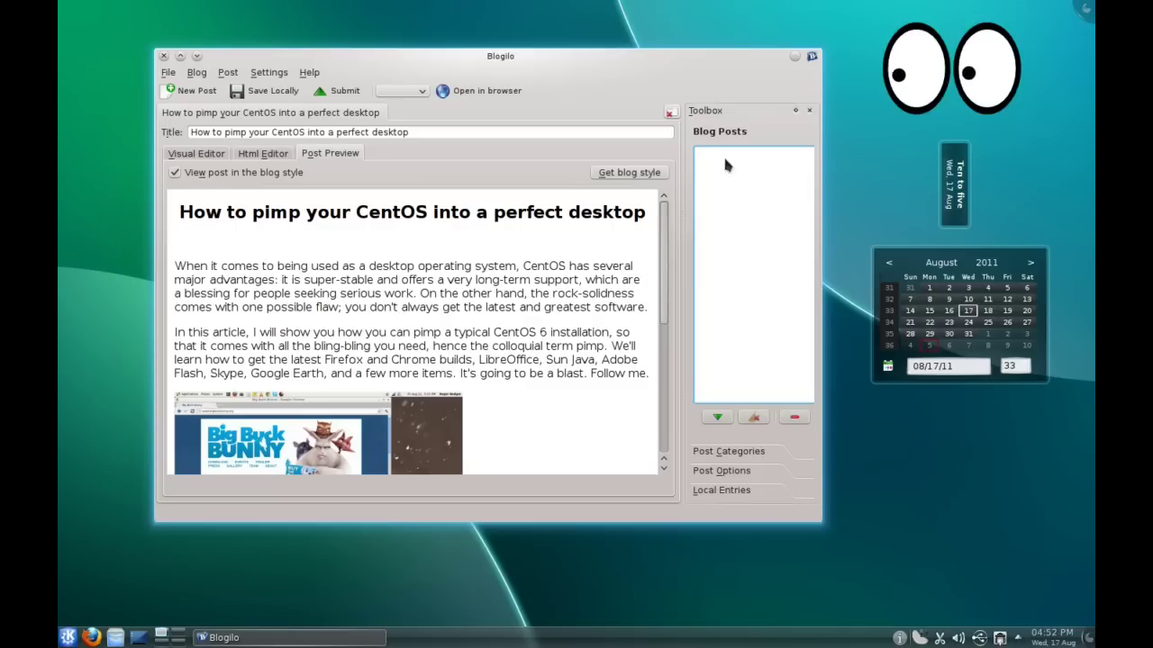
click(726, 453)
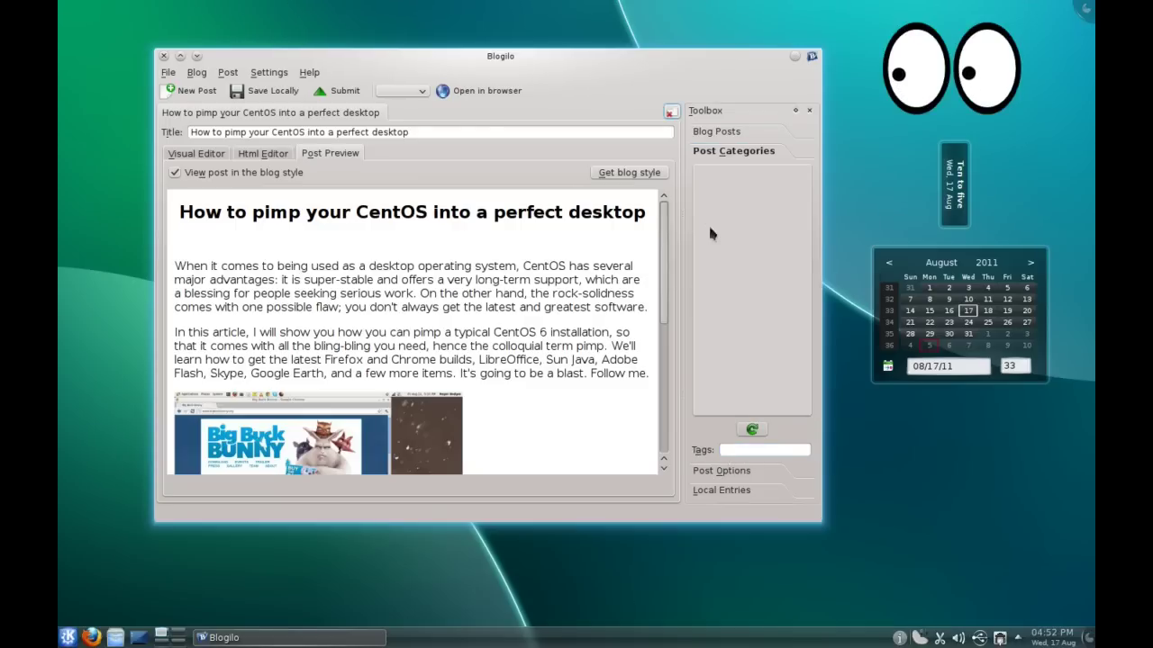
click(734, 471)
click(728, 489)
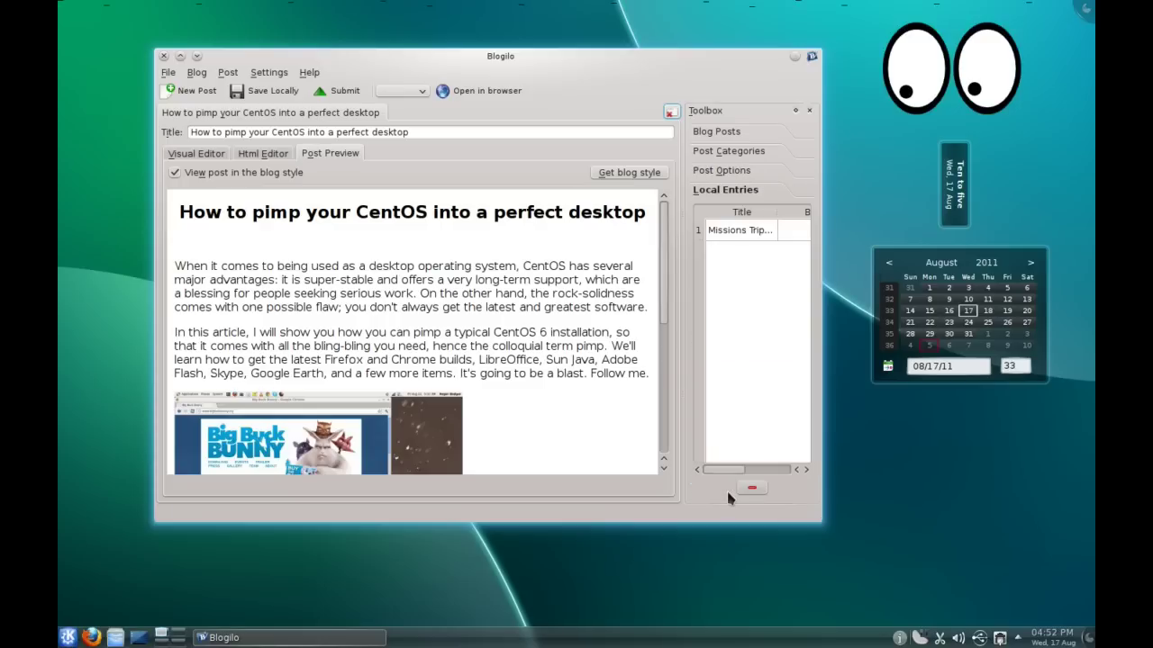
click(723, 173)
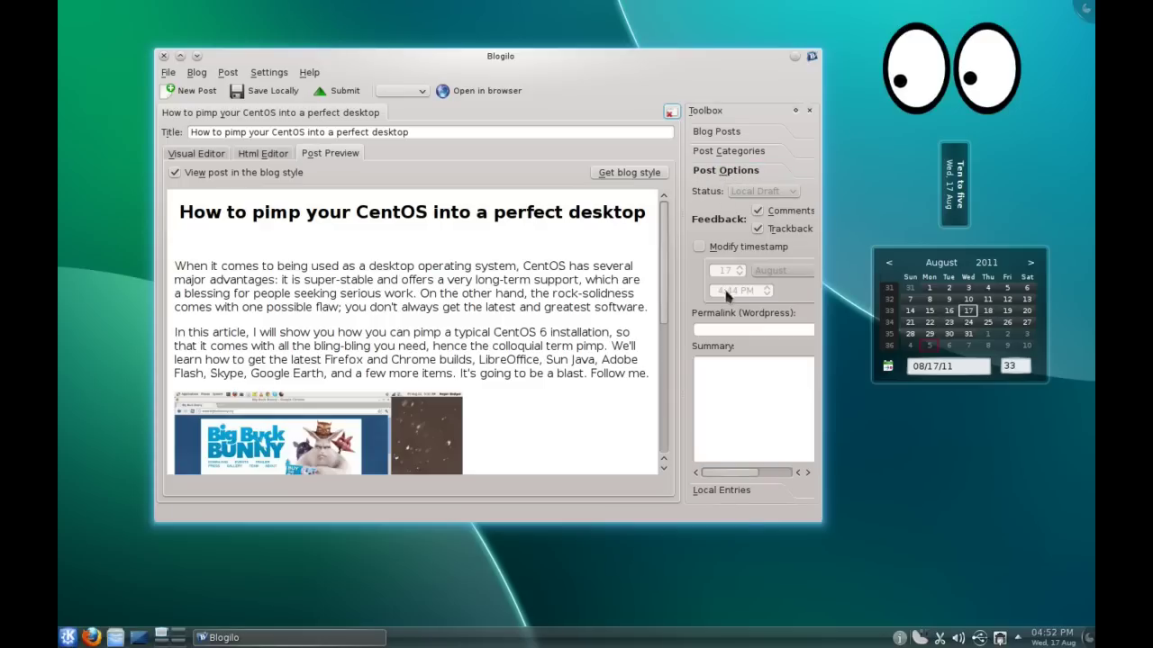
click(702, 153)
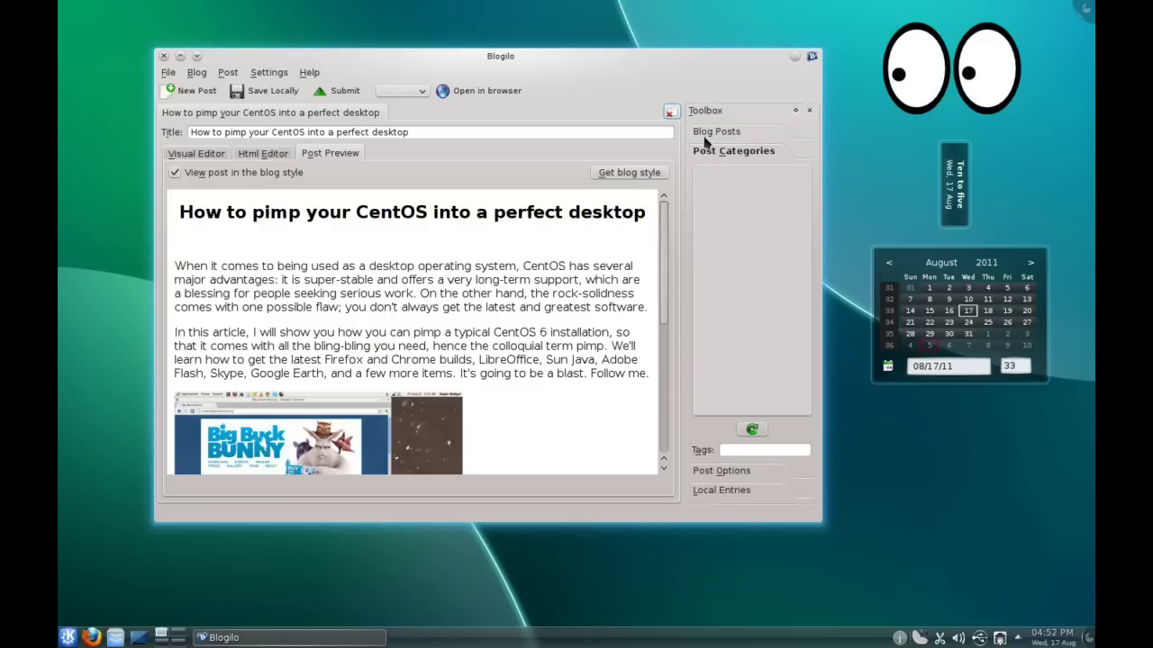
click(706, 136)
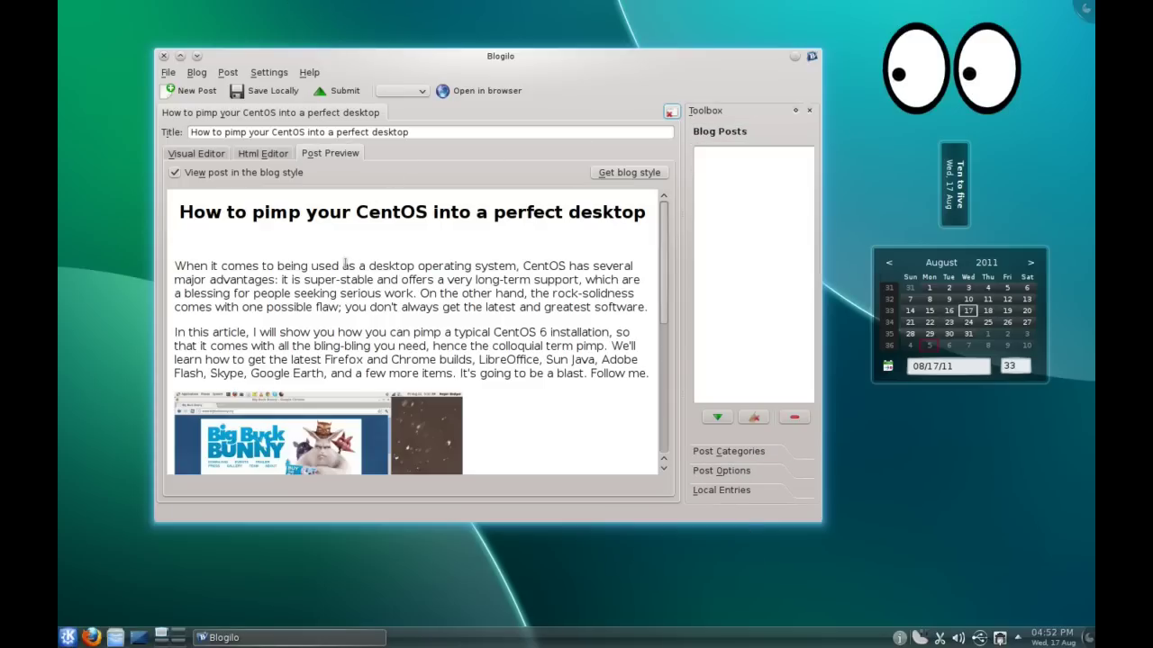
- Read through the rendered post preview to its end and return to the title
scroll(345, 266, down, 5)
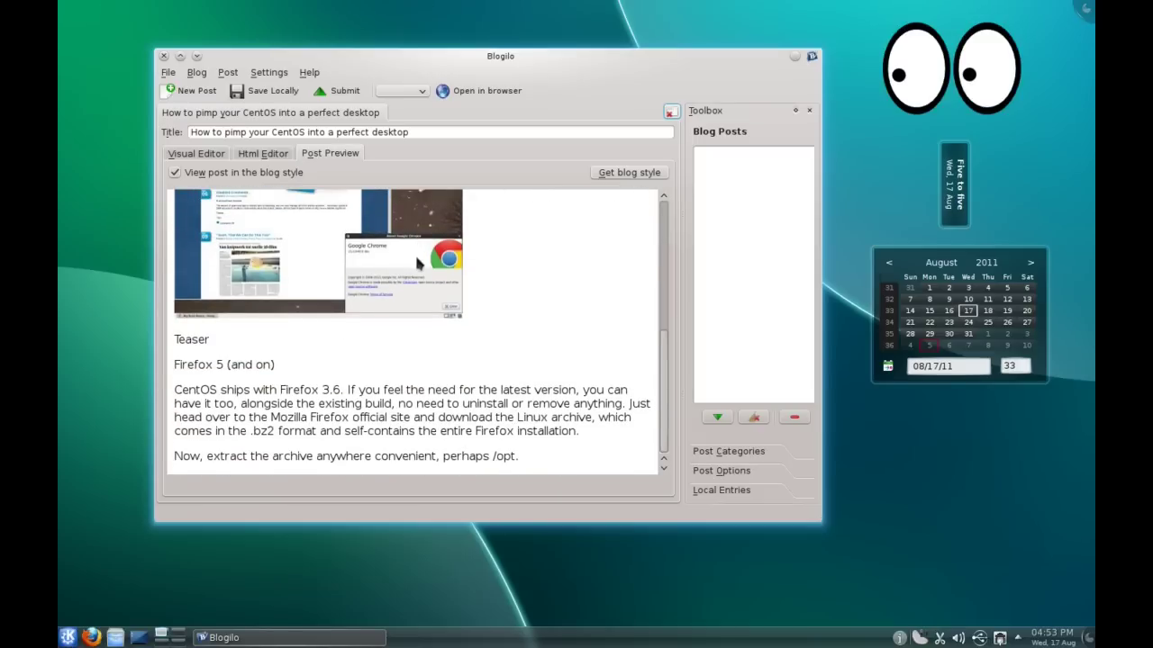
scroll(405, 266, up, 3)
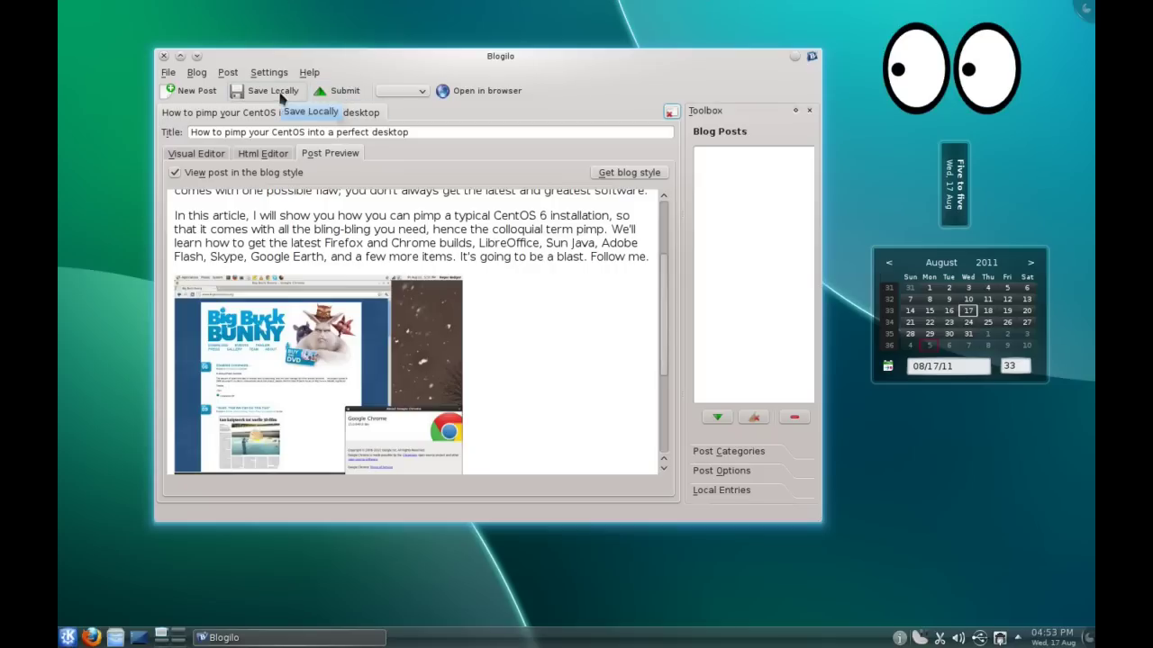
scroll(307, 218, up, 2)
scroll(307, 218, down, 1)
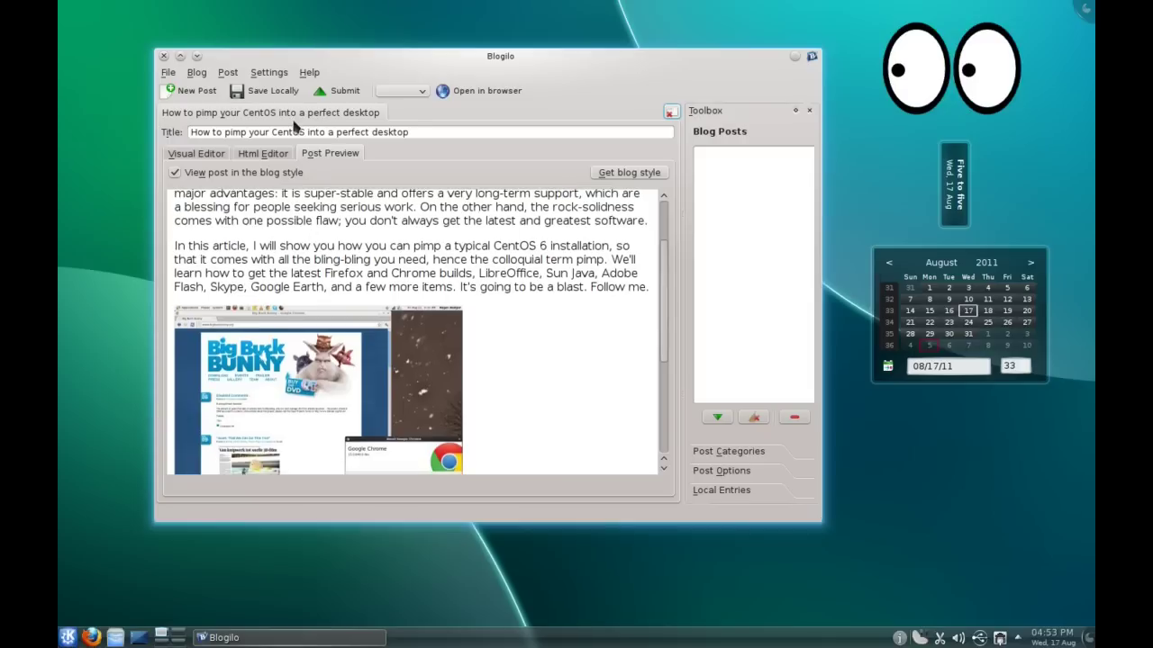
scroll(306, 218, up, 1)
scroll(306, 218, up, 1)
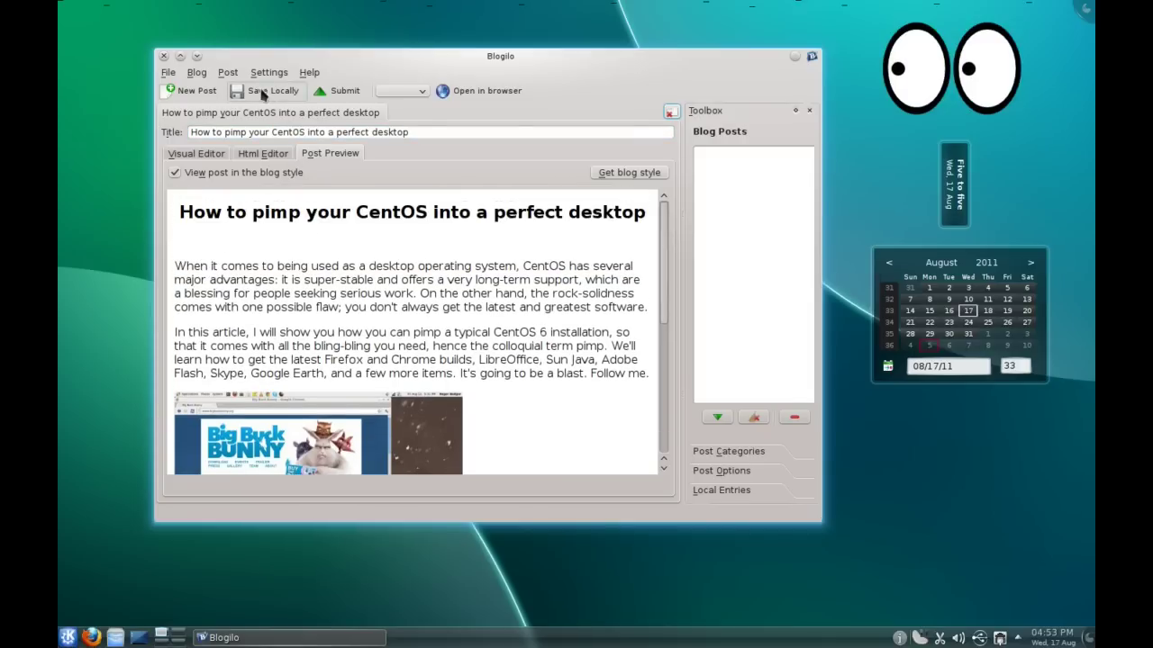
- Open the file selection for uploading media to the blog, look over the home folder and cancel it
click(228, 72)
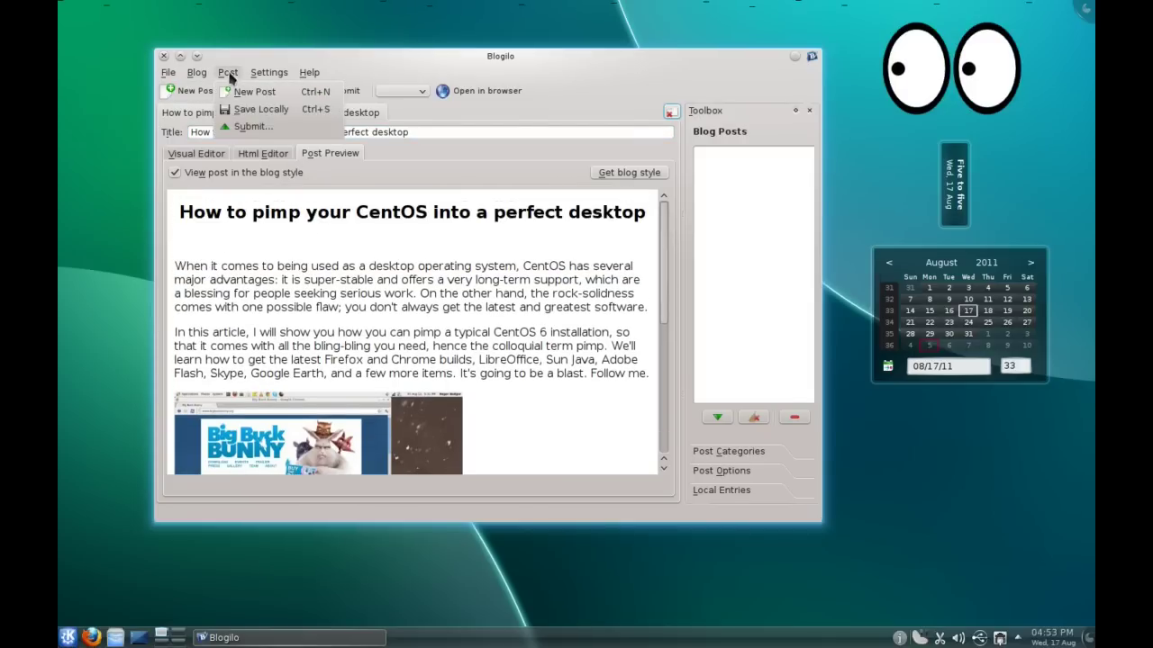
mouse_move(198, 78)
click(229, 109)
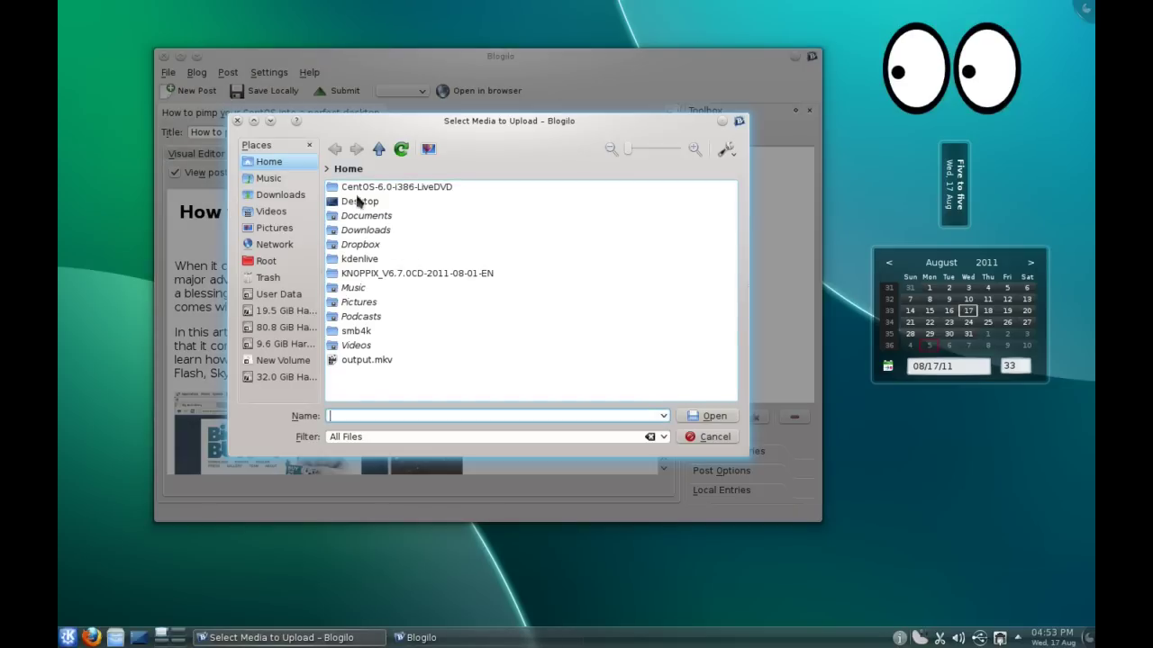
click(710, 438)
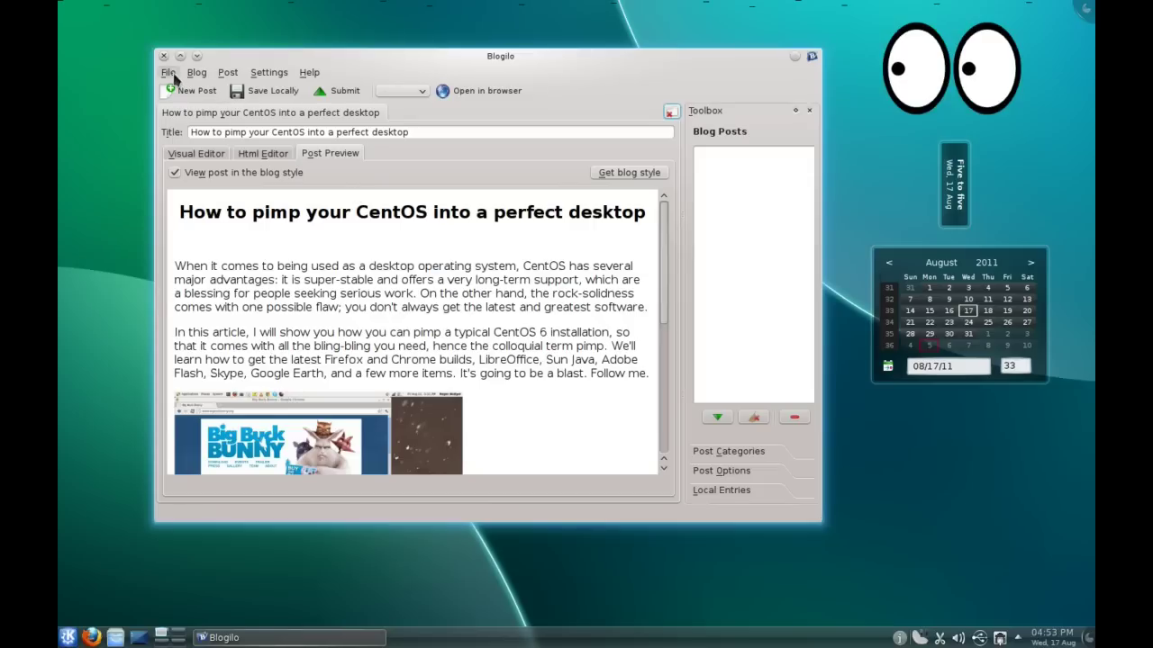
- Examine the Blogs, Editor and General pages of the program's configuration and cancel without changing any settings
click(268, 72)
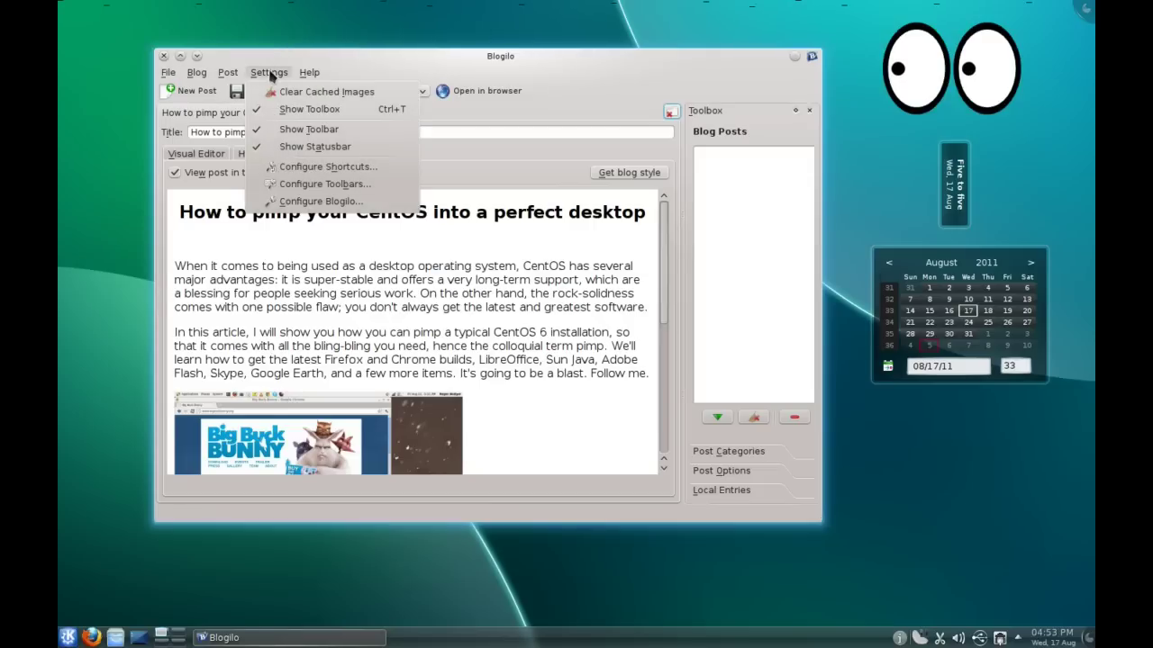
click(320, 202)
click(351, 220)
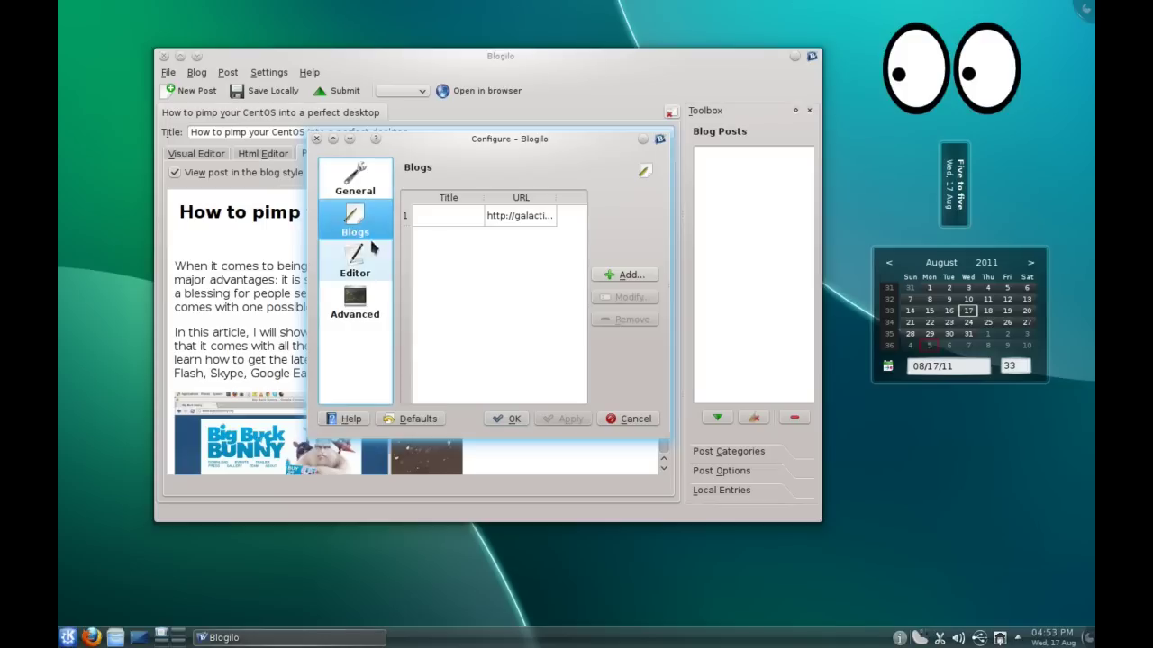
click(355, 259)
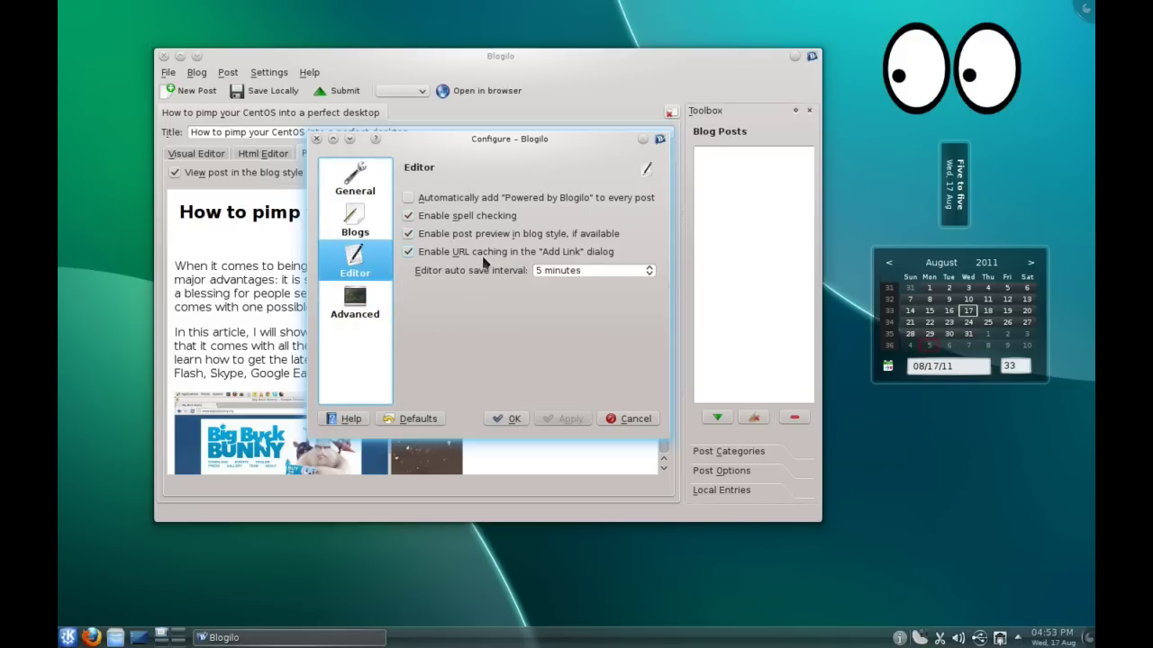
click(355, 181)
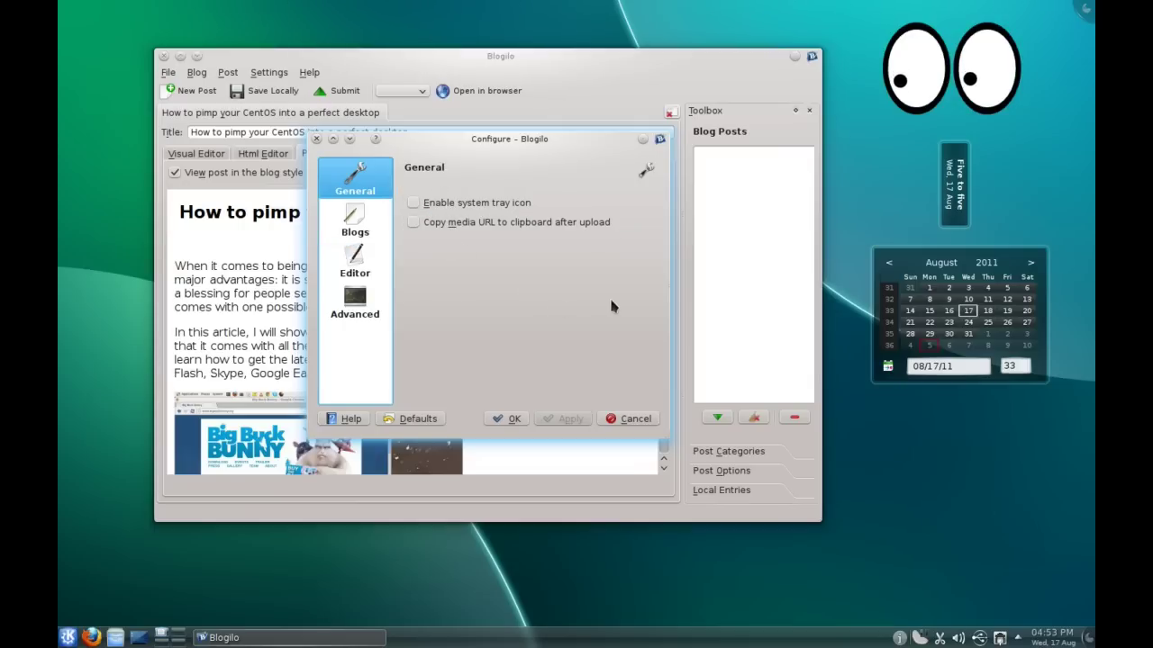
click(612, 422)
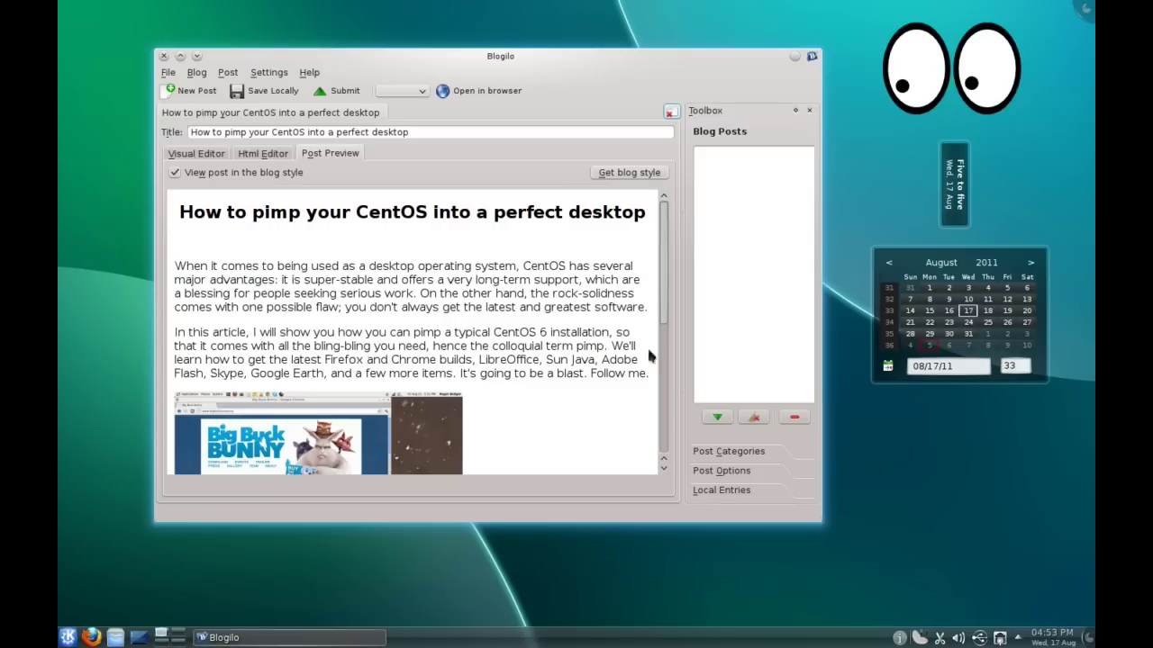
- View the post preview down to the inserted image and teaser text, and return to the article heading
scroll(669, 306, down, 2)
scroll(667, 305, down, 4)
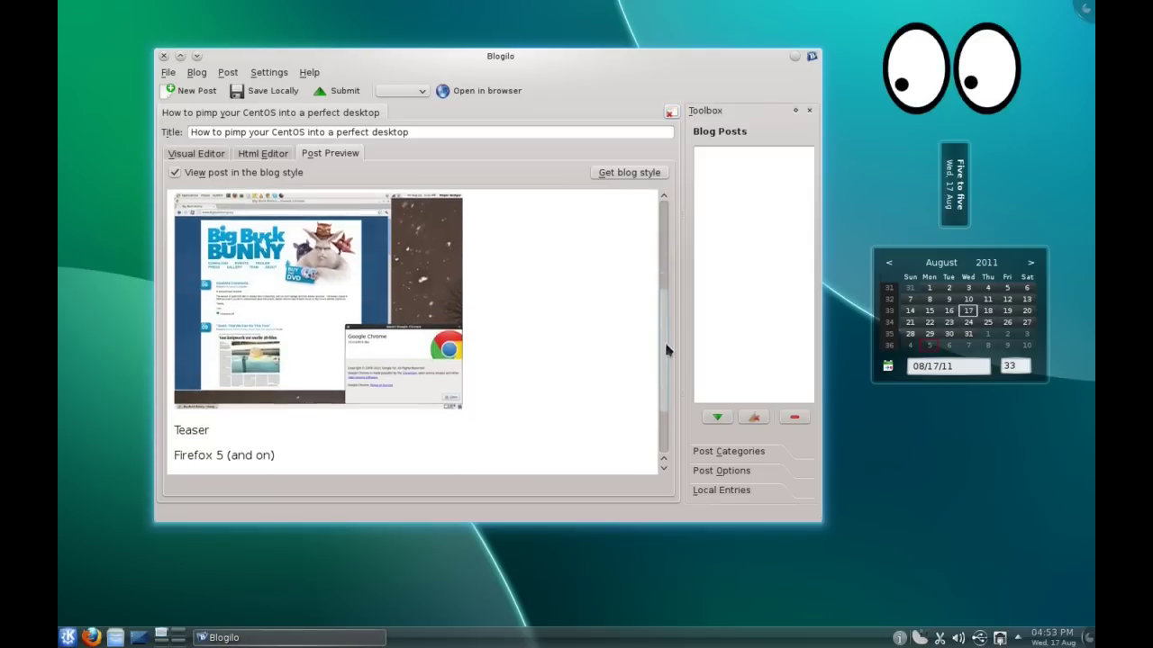
drag(661, 382, 670, 253)
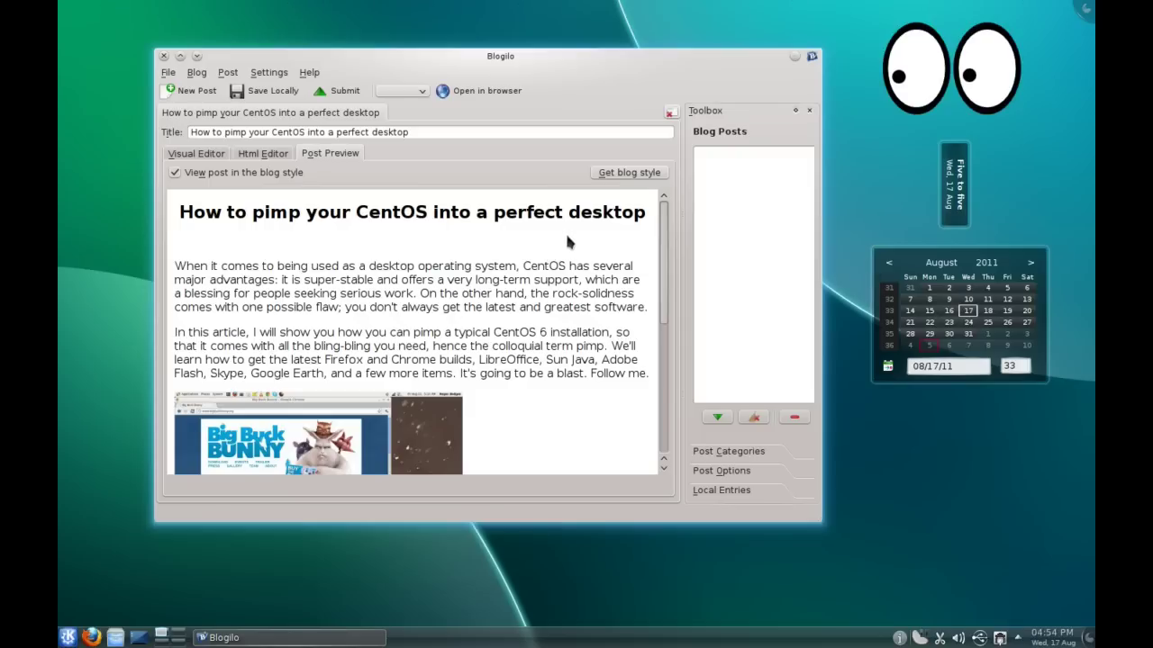
- Switch the CentOS post from its preview back to the Visual Editor and reposition the program window on the desktop
drag(539, 67, 565, 76)
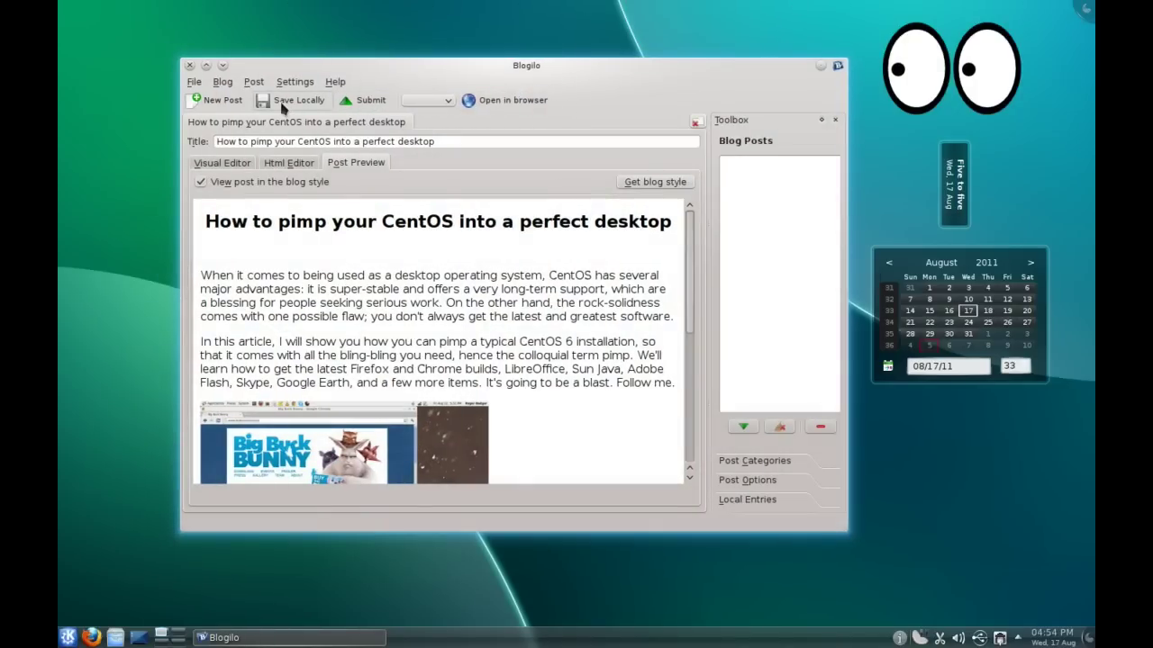
drag(513, 72, 501, 73)
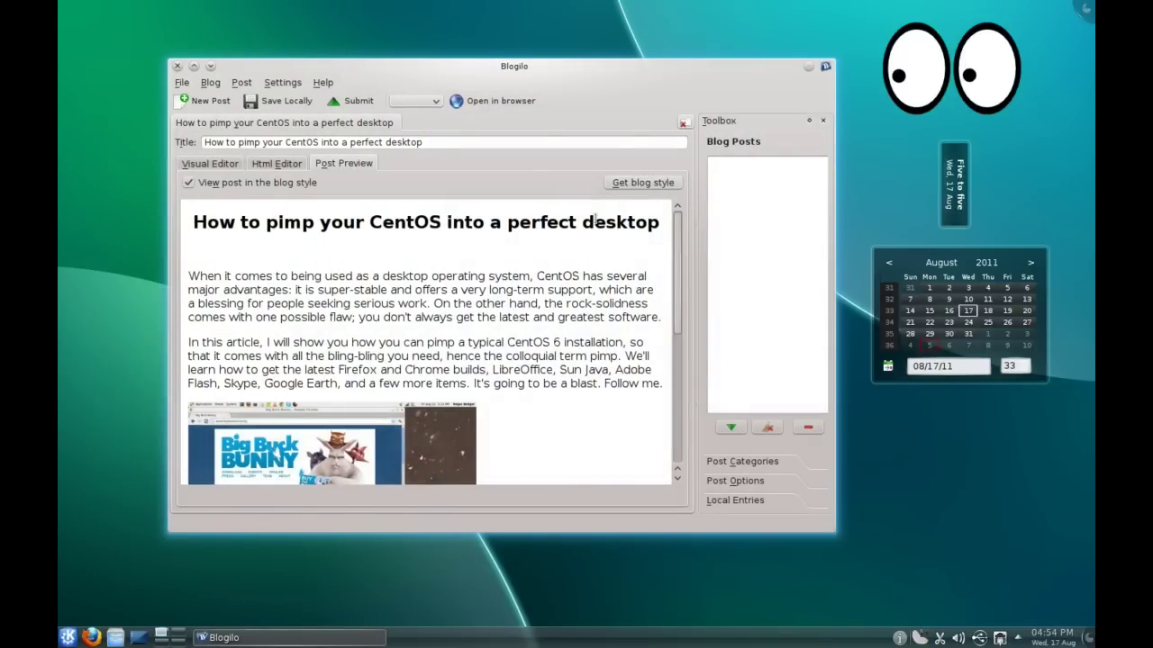
click(268, 167)
click(221, 168)
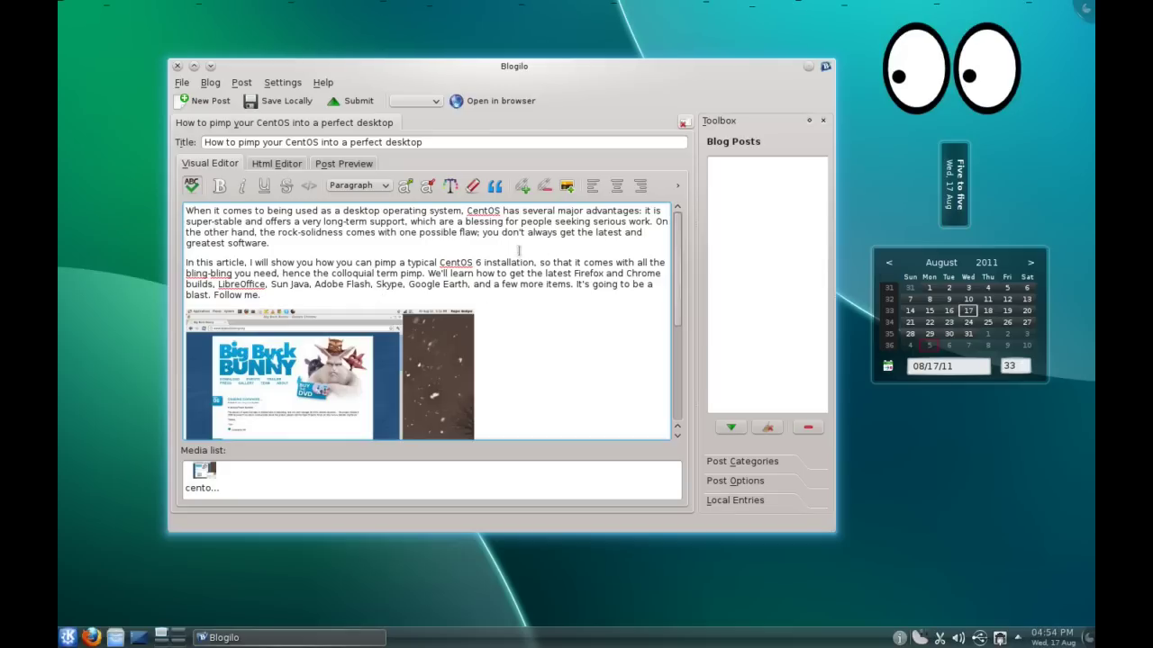
drag(405, 83, 391, 61)
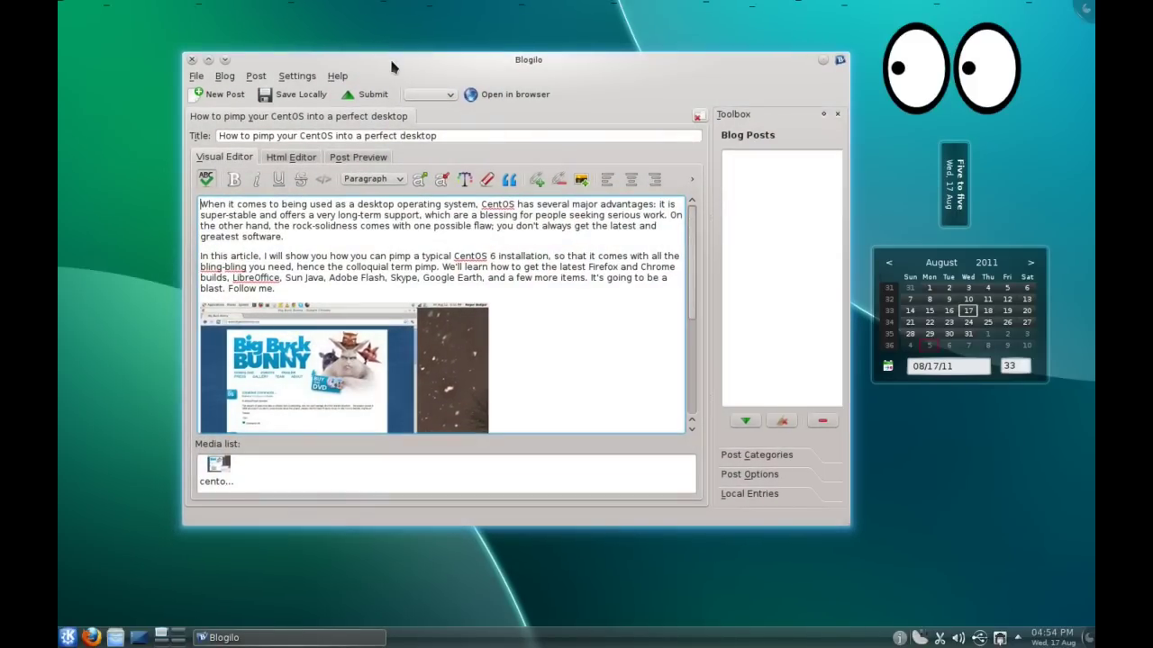